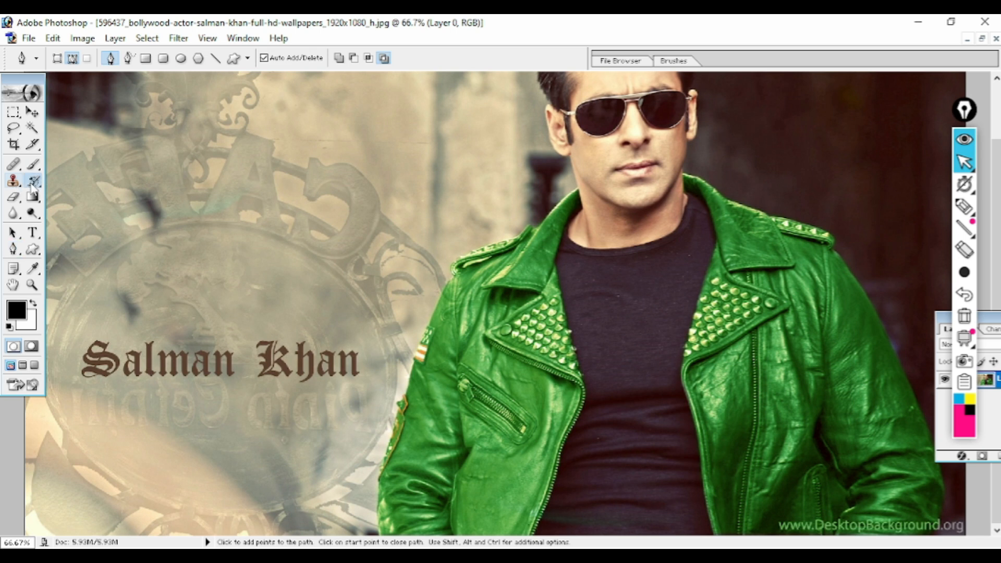
# Paint over the green leather jacket with the History Brush to restore its original colour
pyautogui.click(33, 181)
pyautogui.moveTo(407, 323)
pyautogui.mouseDown()
pyautogui.moveTo(516, 276)
pyautogui.moveTo(574, 266)
pyautogui.moveTo(527, 255)
pyautogui.moveTo(583, 365)
pyautogui.moveTo(449, 432)
pyautogui.moveTo(433, 488)
pyautogui.moveTo(671, 447)
pyautogui.moveTo(751, 219)
pyautogui.moveTo(727, 201)
pyautogui.moveTo(770, 199)
pyautogui.moveTo(860, 381)
pyautogui.moveTo(883, 459)
pyautogui.moveTo(905, 459)
pyautogui.mouseUp()
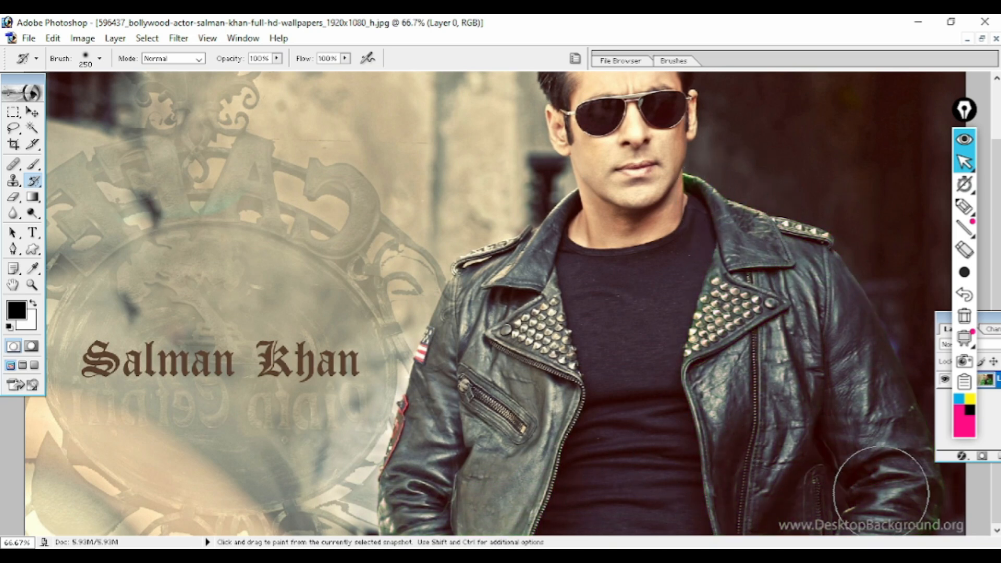
pyautogui.moveTo(737, 474)
pyautogui.mouseDown()
pyautogui.moveTo(783, 213)
pyautogui.moveTo(722, 194)
pyautogui.moveTo(574, 243)
pyautogui.moveTo(408, 467)
pyautogui.moveTo(932, 507)
pyautogui.moveTo(919, 478)
pyautogui.mouseUp()
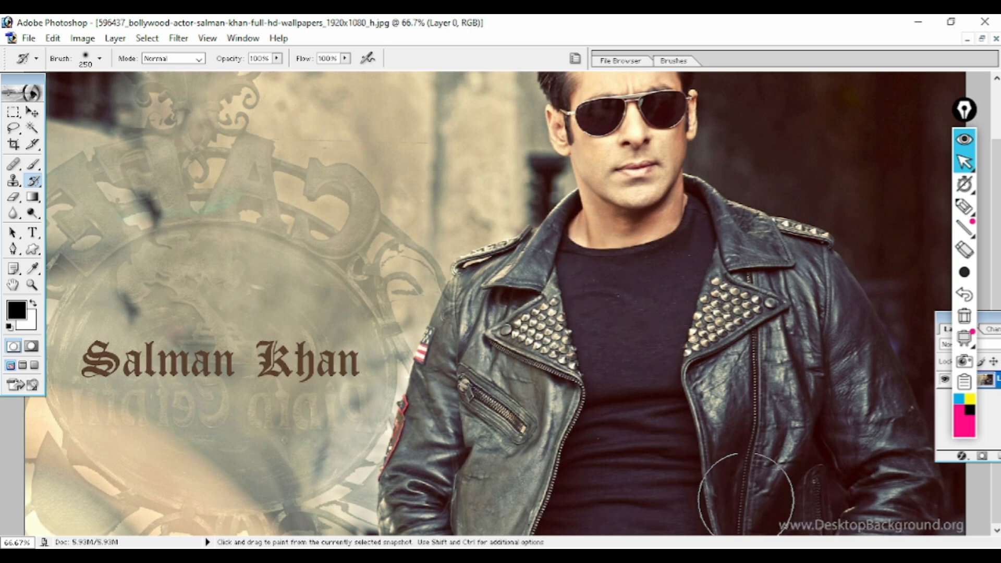
# Take the jacket image out of its maximised view and minimise all the open image windows
pyautogui.click(982, 39)
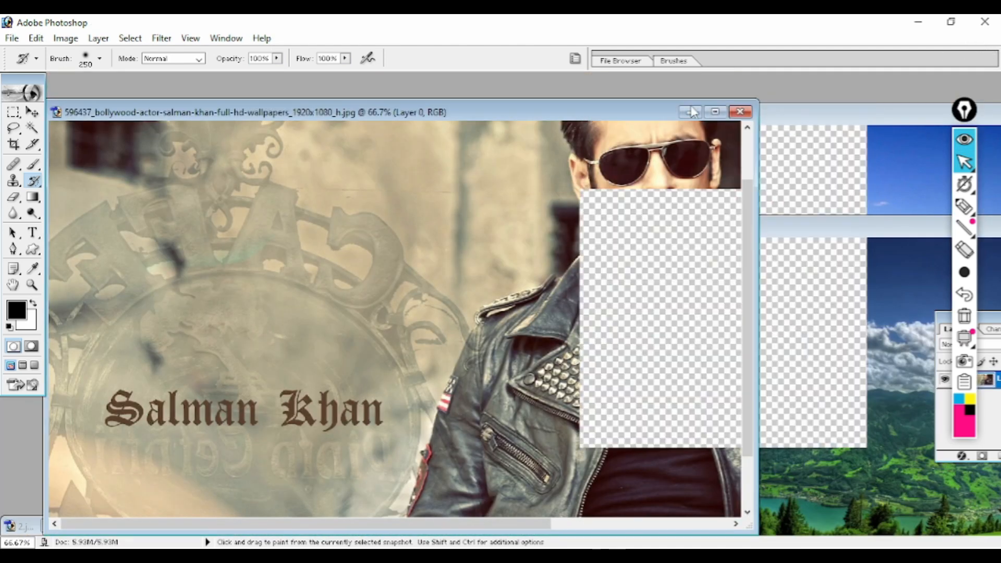
pyautogui.click(693, 112)
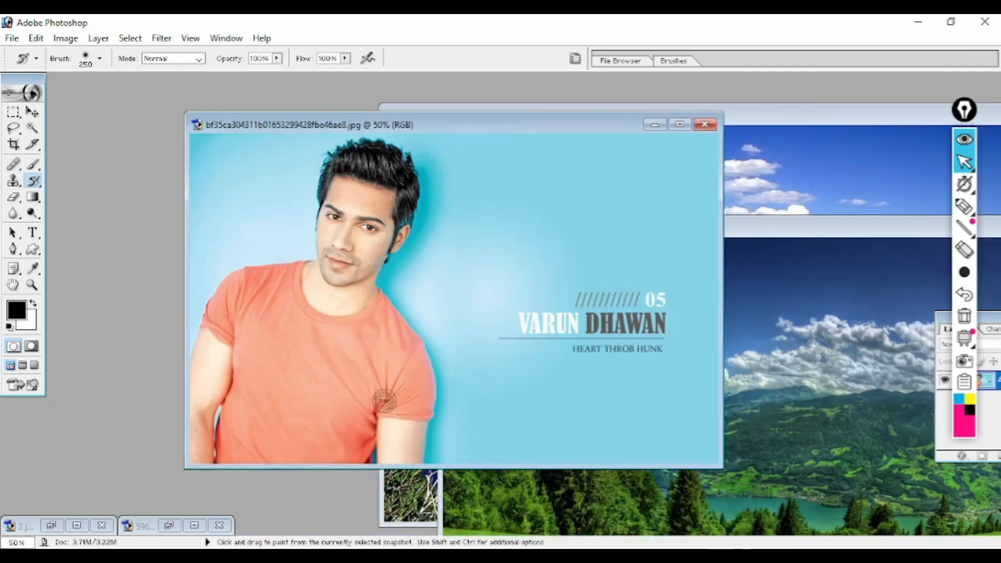
pyautogui.click(655, 125)
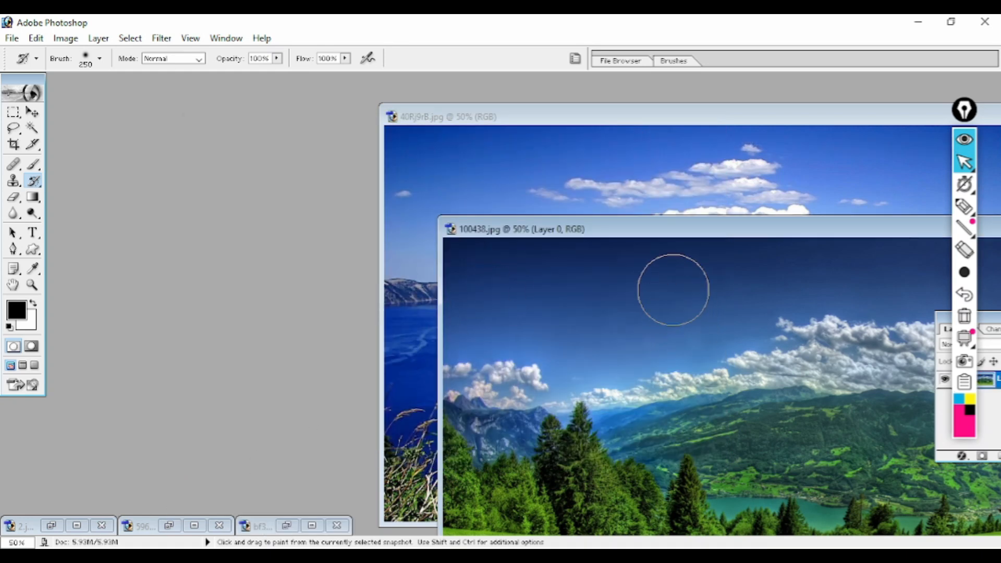
pyautogui.moveTo(677, 230); pyautogui.dragTo(433, 147)
pyautogui.click(840, 146)
pyautogui.moveTo(816, 117); pyautogui.dragTo(485, 106)
pyautogui.click(693, 103)
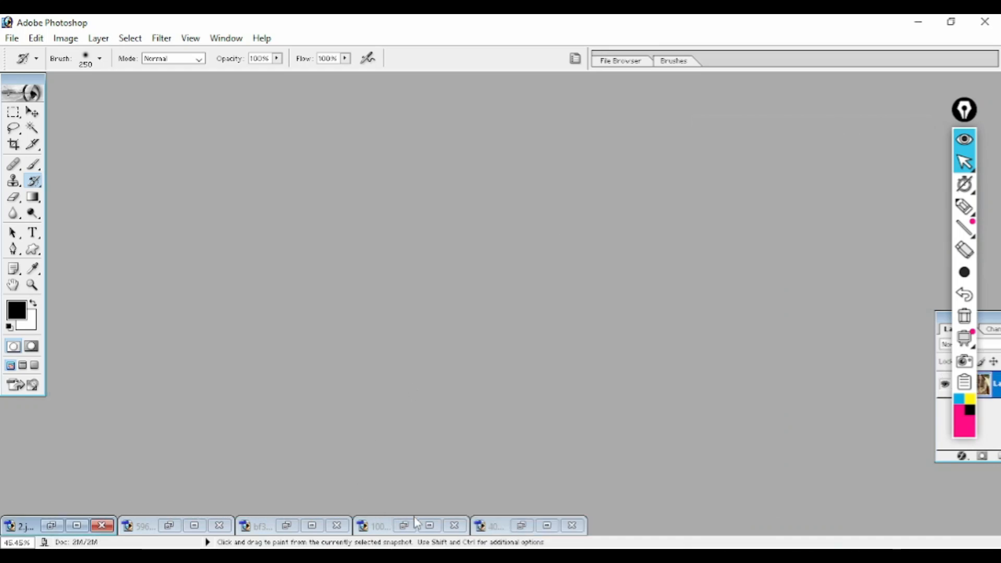
# Open image 1 from the photoshop photo folder and maximise its window
pyautogui.doubleClick(584, 251)
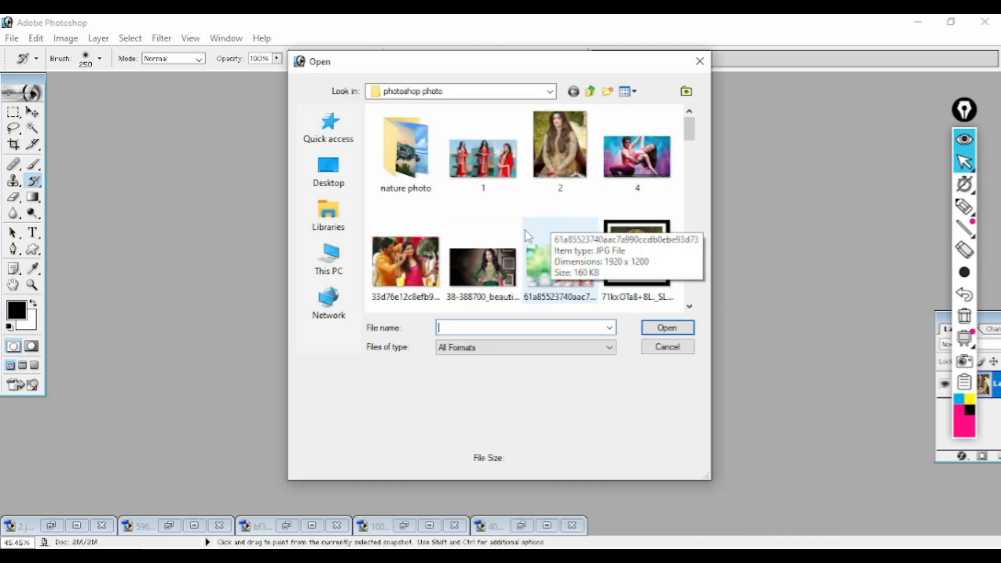
pyautogui.doubleClick(483, 159)
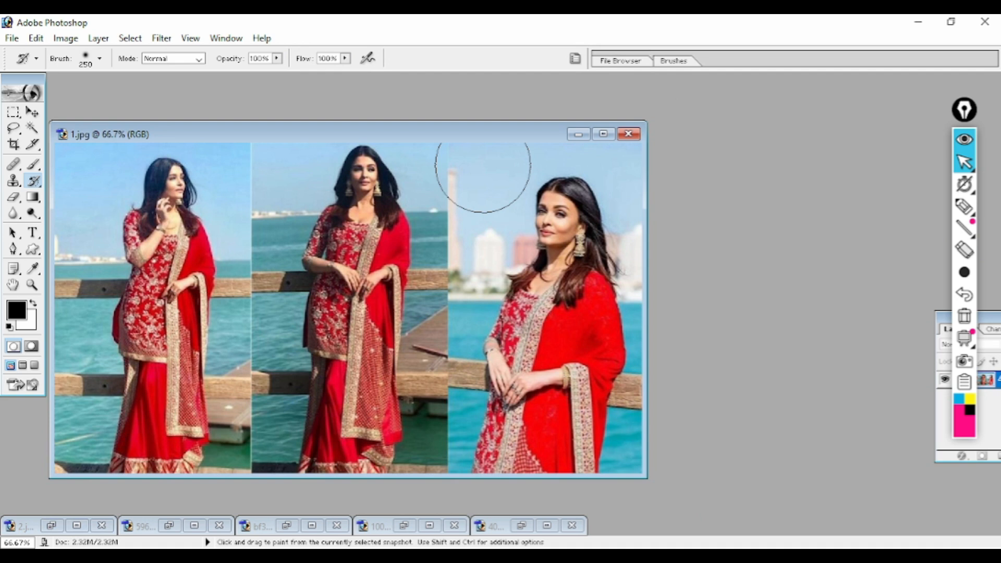
pyautogui.click(604, 134)
# Start a Pen path at the skirt hem of the woman in the left photo and trace the skirt's left edge upward
pyautogui.press('z')
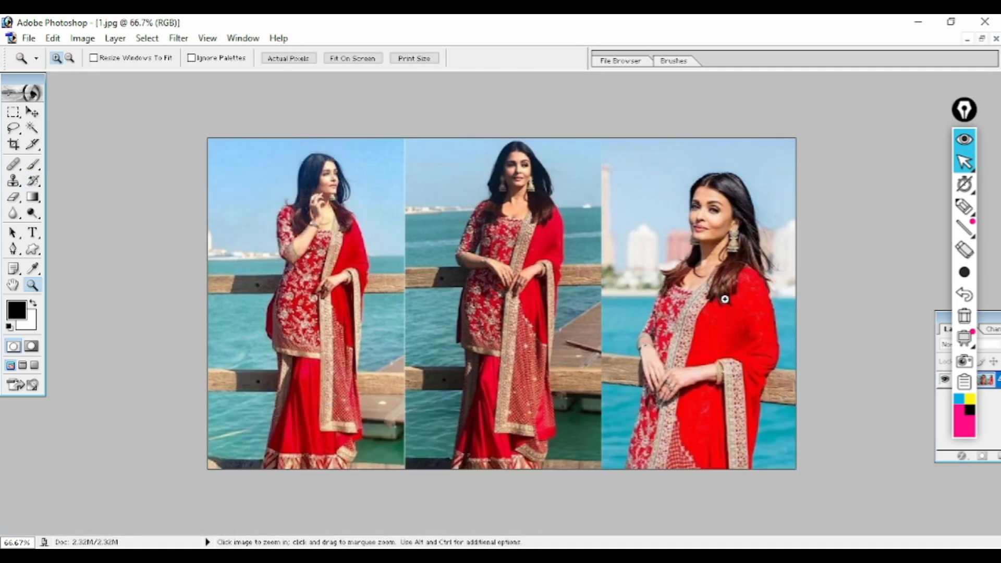
pyautogui.click(723, 292)
pyautogui.click(723, 292)
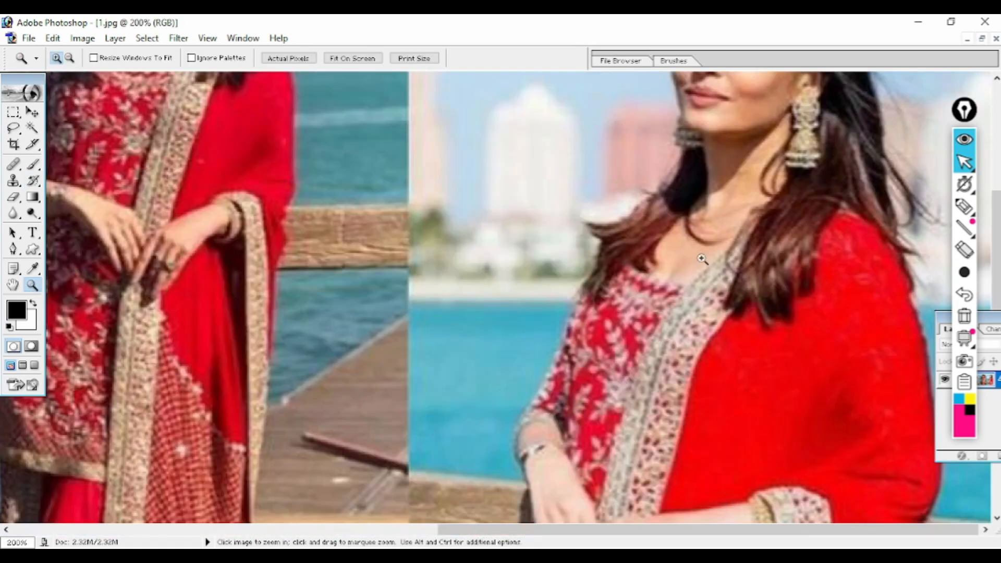
pyautogui.keyDown('alt'); pyautogui.click(642, 282); pyautogui.keyUp('alt')
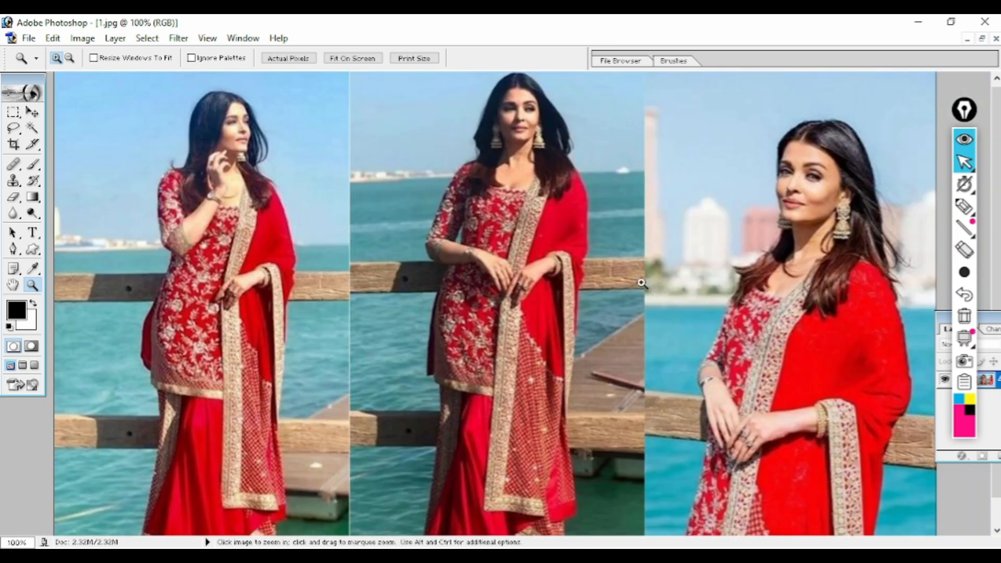
pyautogui.click(201, 463)
pyautogui.click(208, 456)
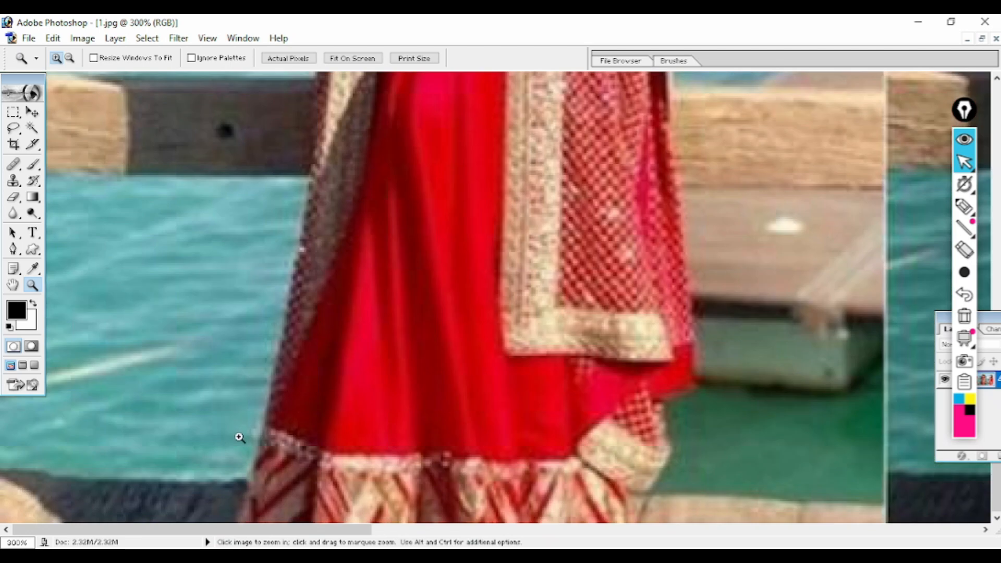
pyautogui.click(308, 464)
pyautogui.press('p')
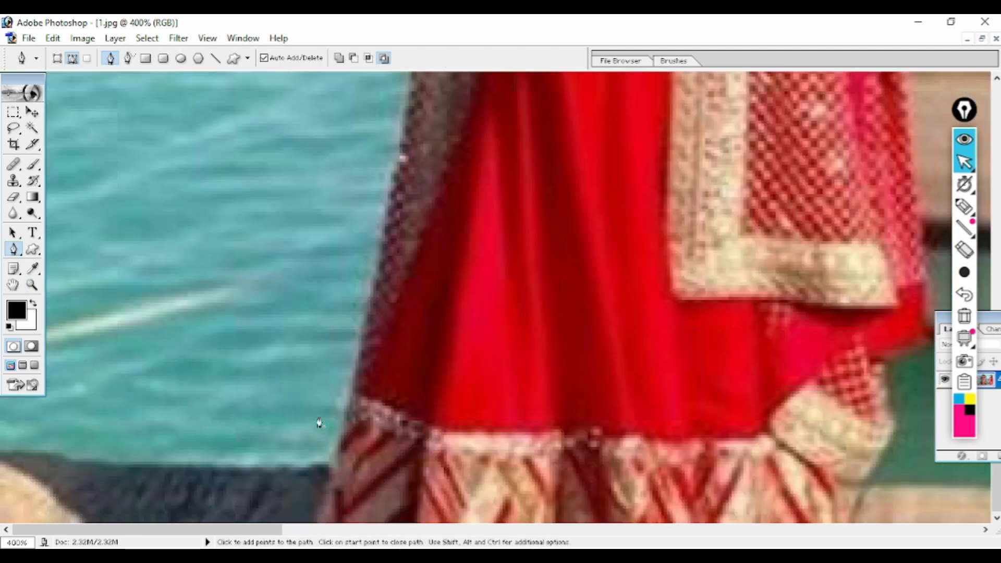
pyautogui.click(332, 479)
pyautogui.click(354, 374)
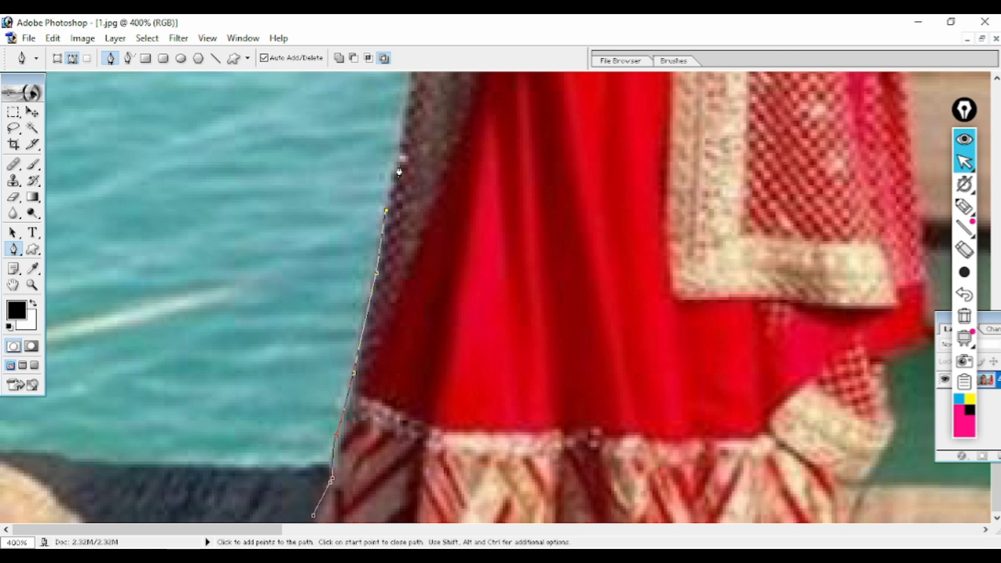
pyautogui.moveTo(402, 156); pyautogui.dragTo(396, 313)
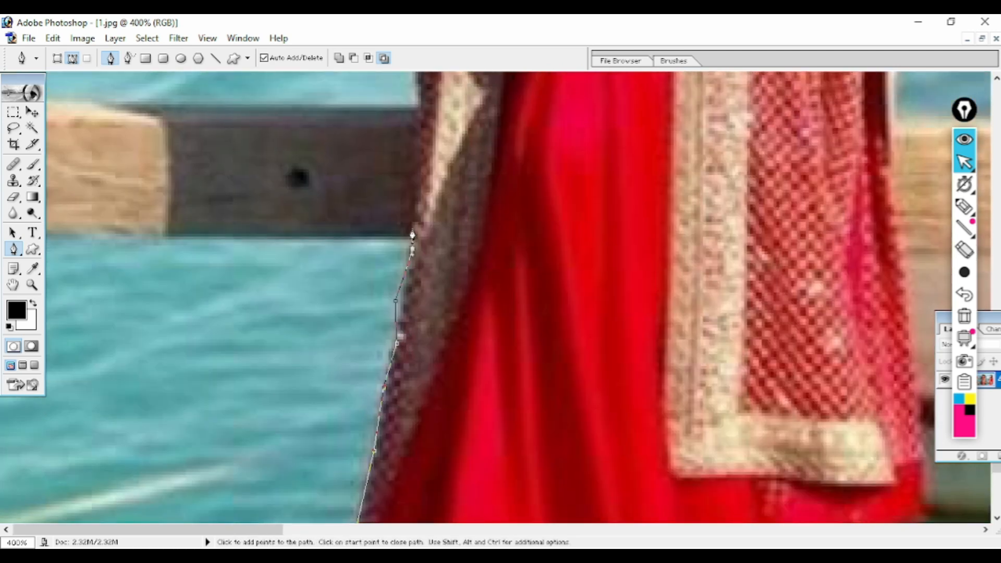
pyautogui.moveTo(411, 118); pyautogui.dragTo(421, 318)
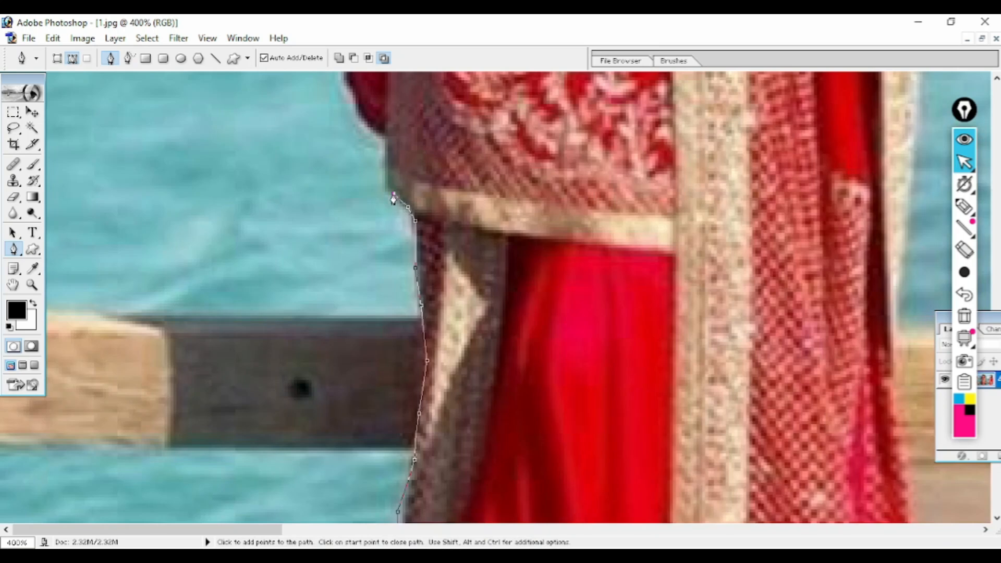
# Continue the path up the left edge of the embroidered tunic, from its lower border to the raised sleeve's cuff
pyautogui.click(384, 175)
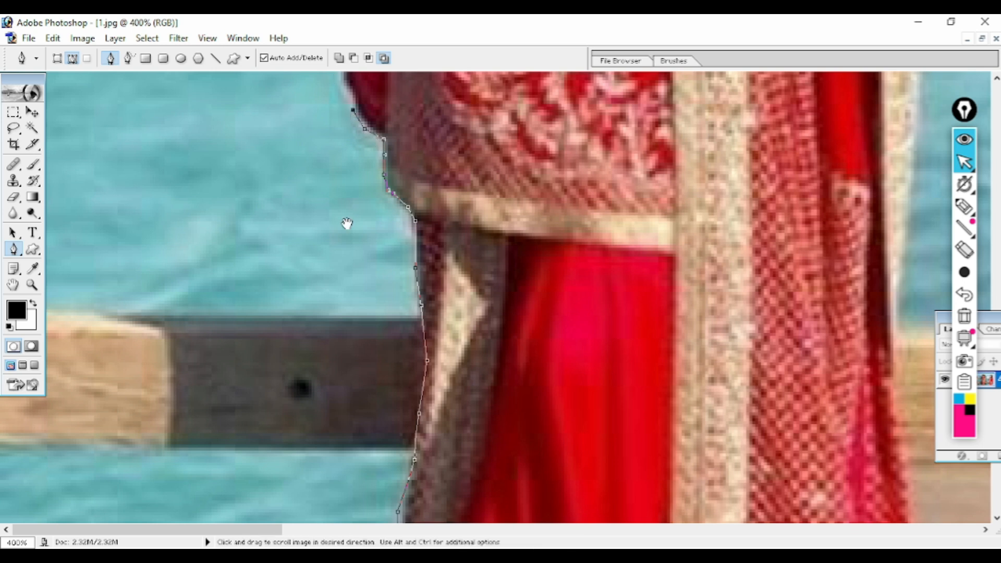
pyautogui.scroll(5, 346, 223)
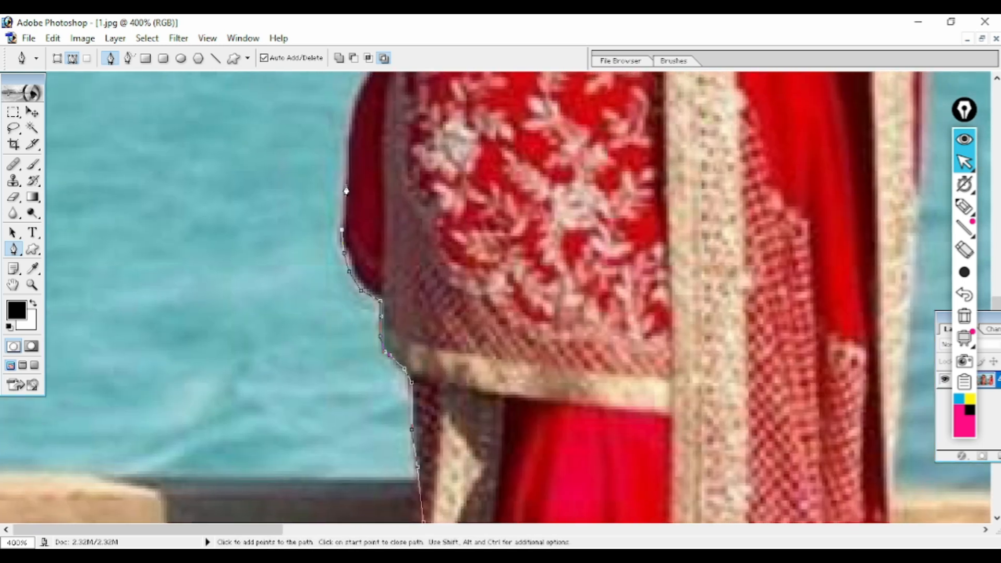
pyautogui.click(350, 127)
pyautogui.scroll(7, 374, 242)
pyautogui.click(368, 296)
pyautogui.click(395, 244)
pyautogui.click(420, 182)
pyautogui.scroll(7, 423, 180)
pyautogui.click(433, 334)
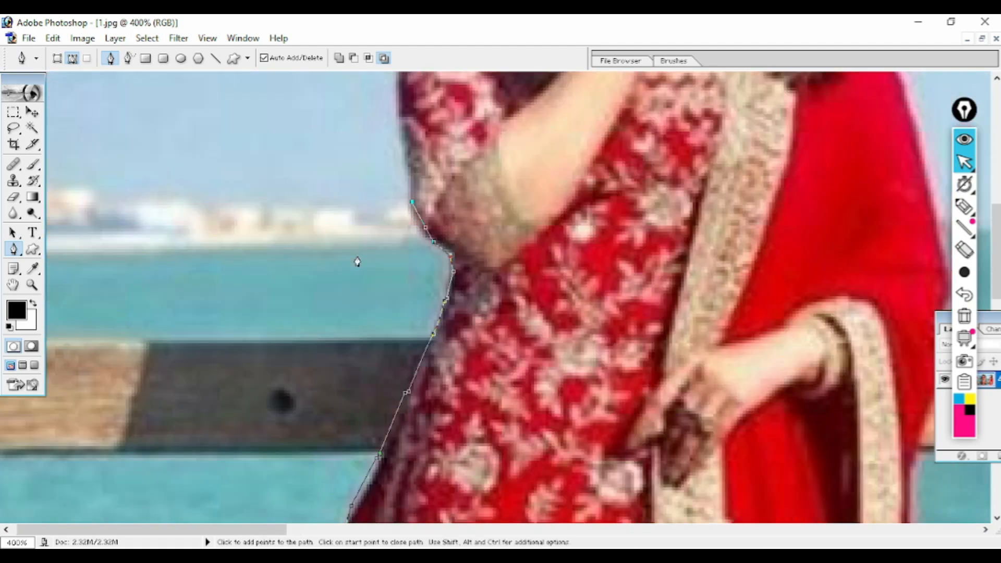
# Trace the raised sleeve up its outer edge, over the shoulder and down the inner edge beside the hair
pyautogui.scroll(6, 357, 262)
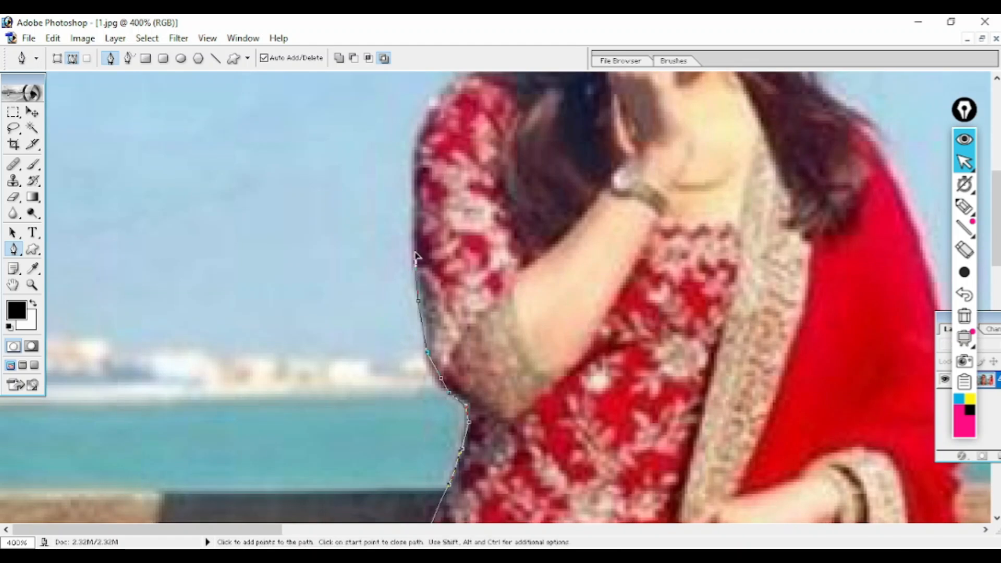
pyautogui.click(478, 77)
pyautogui.scroll(1, 504, 86)
pyautogui.click(513, 140)
pyautogui.click(509, 165)
pyautogui.click(498, 209)
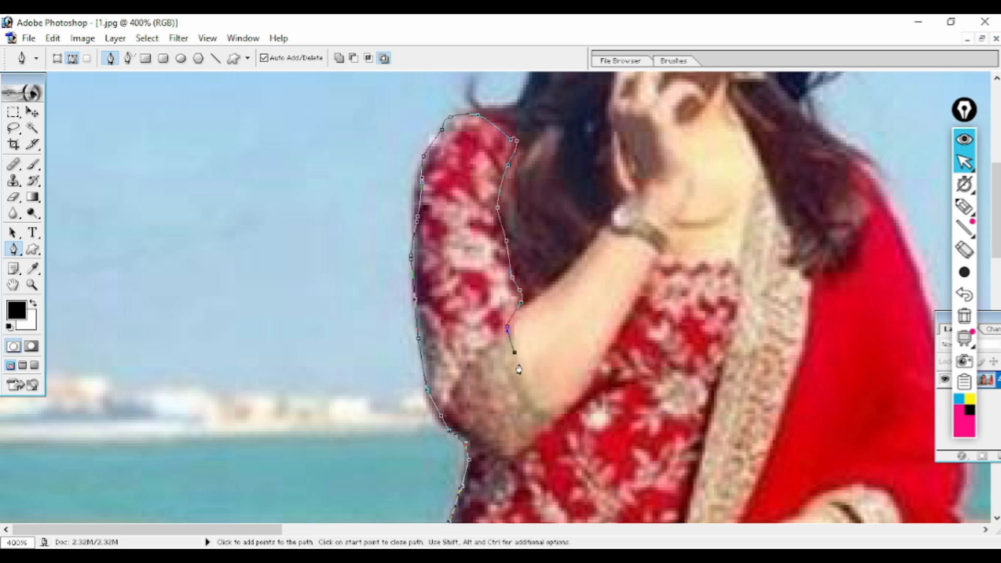
# Extend the path below the raised forearm, along the neckline and around the hair ends to the shawl's shoulder
pyautogui.click(559, 416)
pyautogui.click(600, 372)
pyautogui.click(729, 262)
pyautogui.click(743, 260)
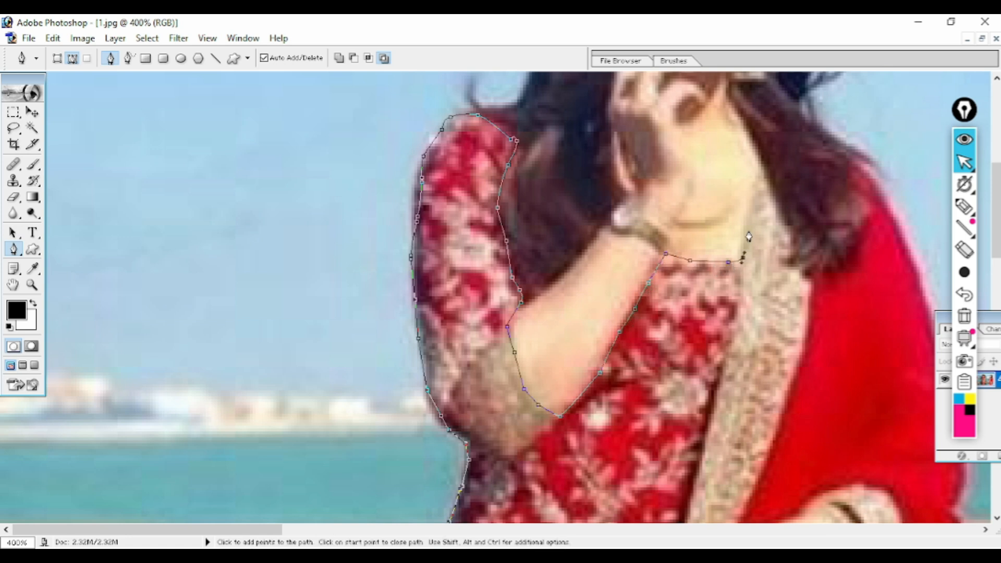
pyautogui.click(760, 176)
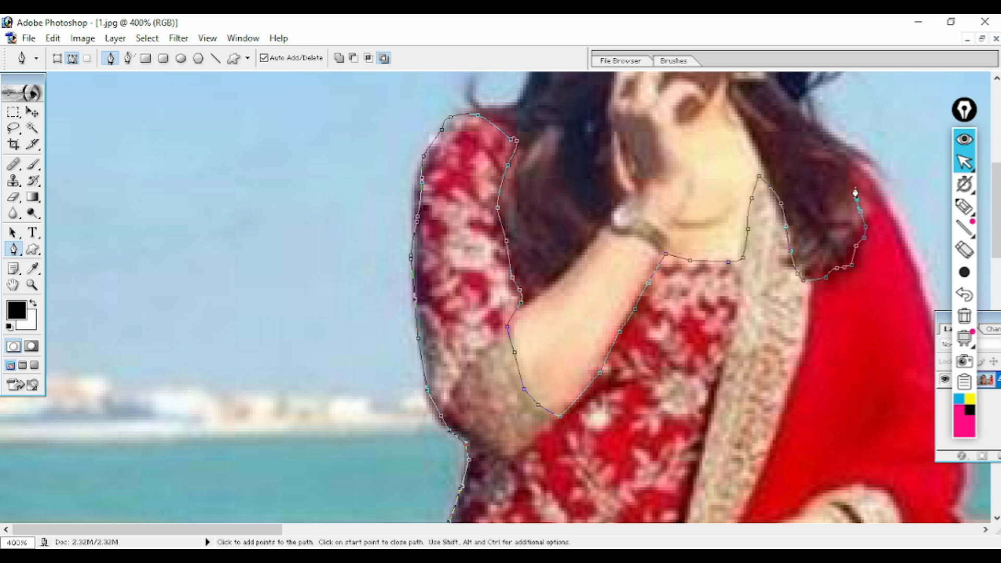
pyautogui.click(864, 165)
# Trace the red shawl's outer edge from the shoulder down to just below the wooden railing
pyautogui.press('space')
pyautogui.moveTo(882, 207); pyautogui.dragTo(759, 178)
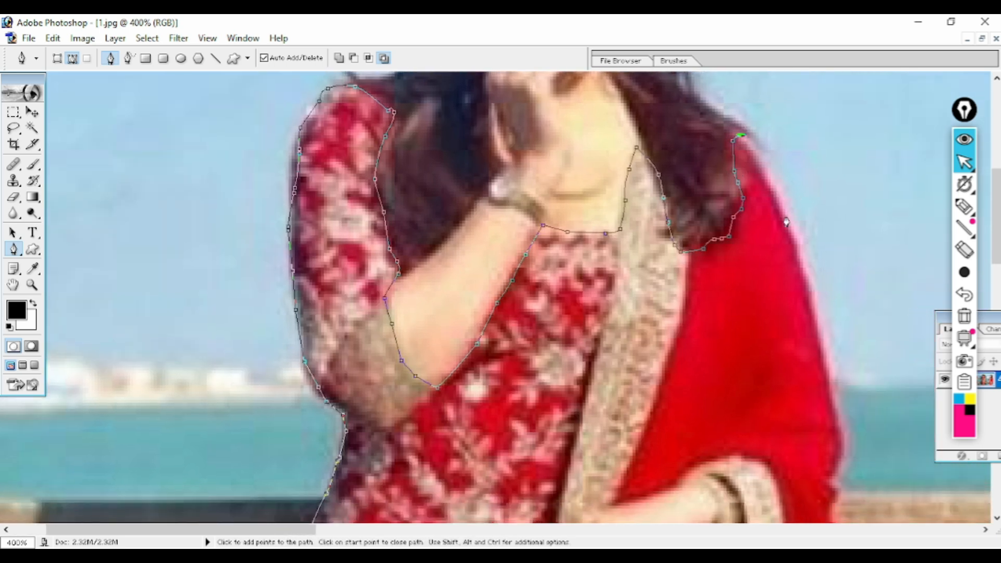
pyautogui.click(844, 441)
pyautogui.press('space')
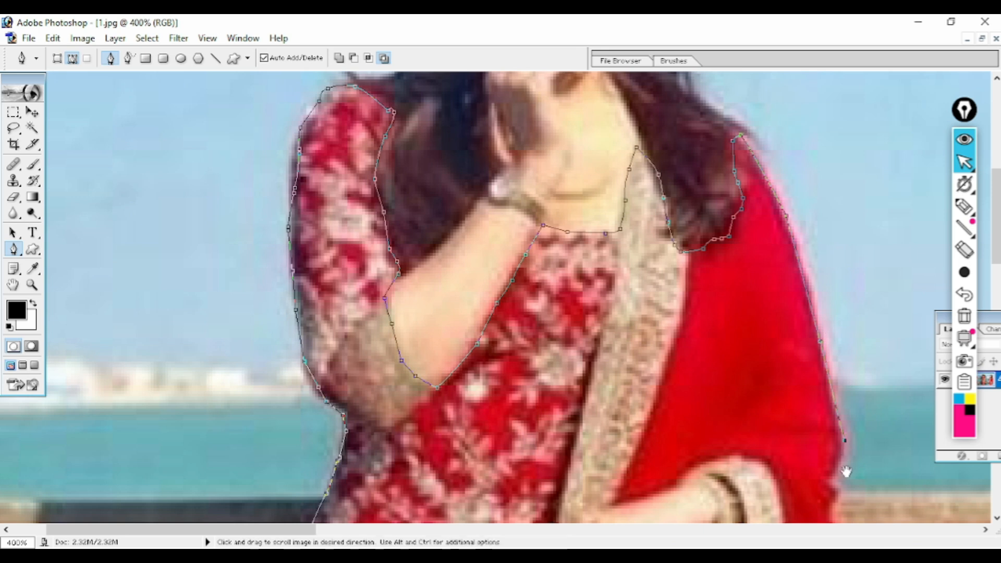
pyautogui.moveTo(846, 470); pyautogui.dragTo(837, 343)
pyautogui.click(817, 337)
pyautogui.click(821, 382)
pyautogui.click(808, 410)
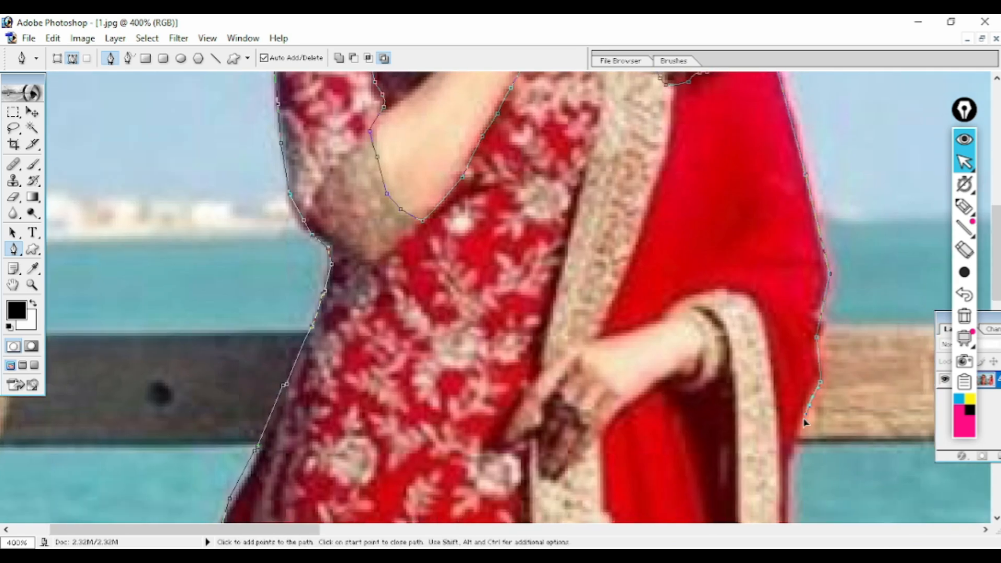
pyautogui.click(790, 462)
pyautogui.press('space')
pyautogui.moveTo(791, 461); pyautogui.dragTo(783, 300)
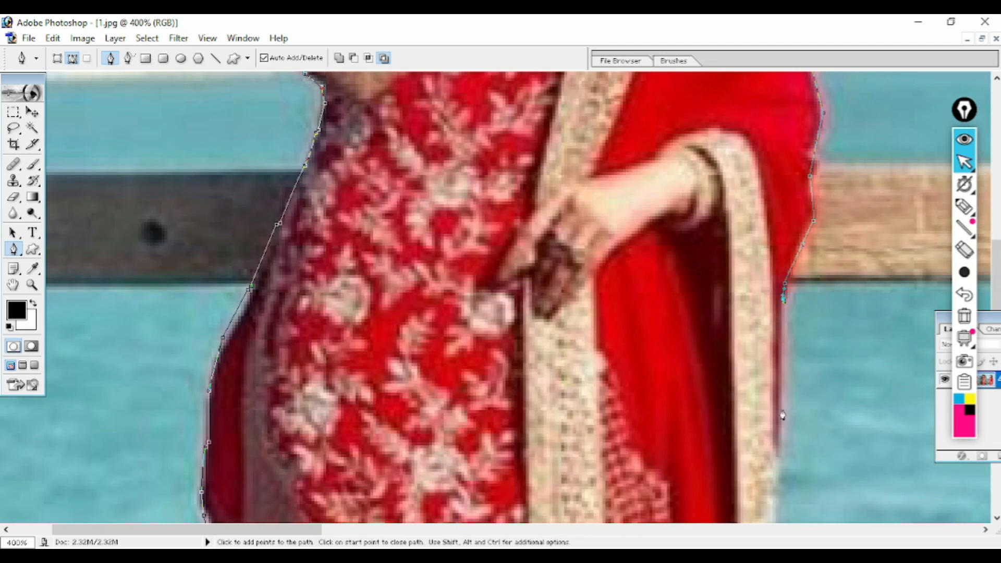
# Continue the path down the hanging shawl's right edge, past the lower beam, to near its bottom corner
pyautogui.press('space')
pyautogui.moveTo(682, 440); pyautogui.dragTo(624, 127)
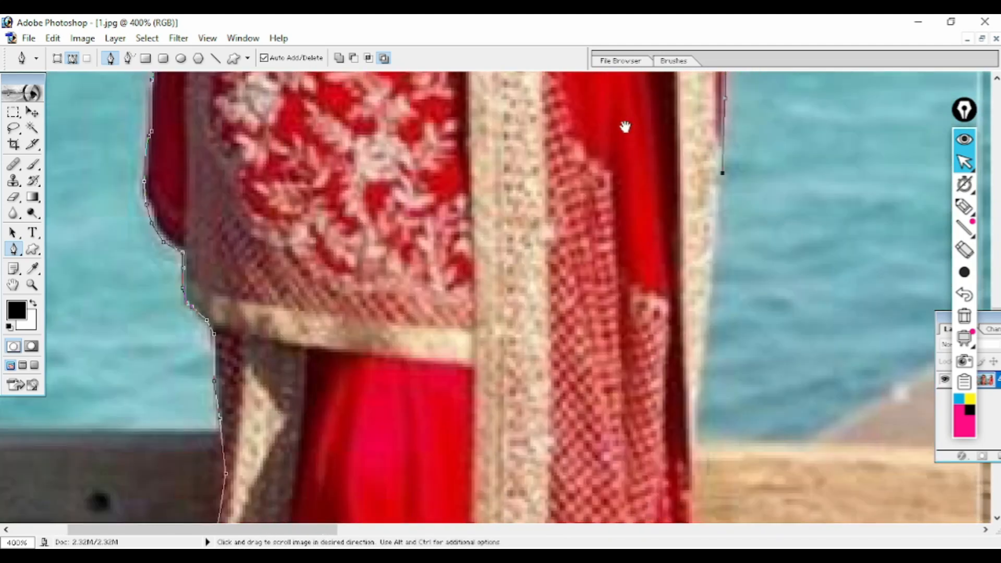
pyautogui.click(714, 302)
pyautogui.press('space')
pyautogui.moveTo(690, 413); pyautogui.dragTo(664, 203)
pyautogui.click(666, 261)
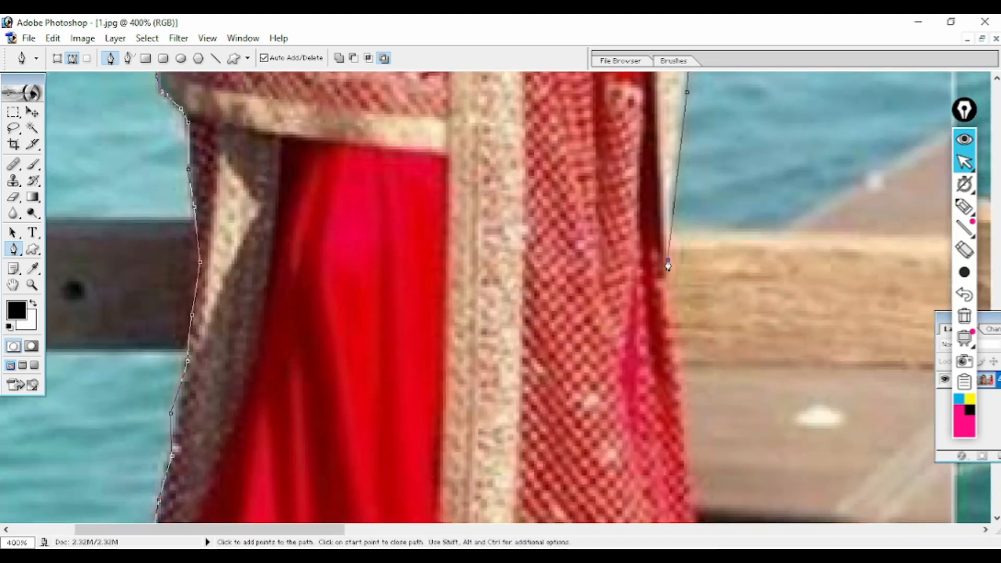
pyautogui.click(678, 368)
pyautogui.press('space')
pyautogui.moveTo(687, 514); pyautogui.dragTo(647, 327)
pyautogui.click(653, 345)
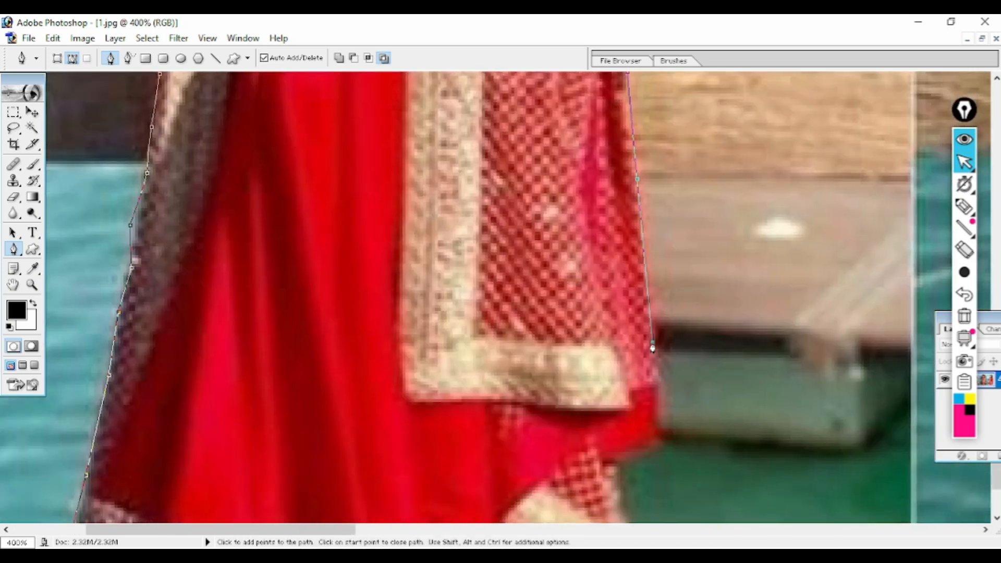
# Trace around the shawl's bottom corner and the folded trim down to the skirt hem at the image's lower edge
pyautogui.click(606, 461)
pyautogui.press('space')
pyautogui.moveTo(606, 461); pyautogui.dragTo(602, 360)
pyautogui.click(624, 407)
pyautogui.press('space')
pyautogui.moveTo(578, 428); pyautogui.dragTo(562, 397)
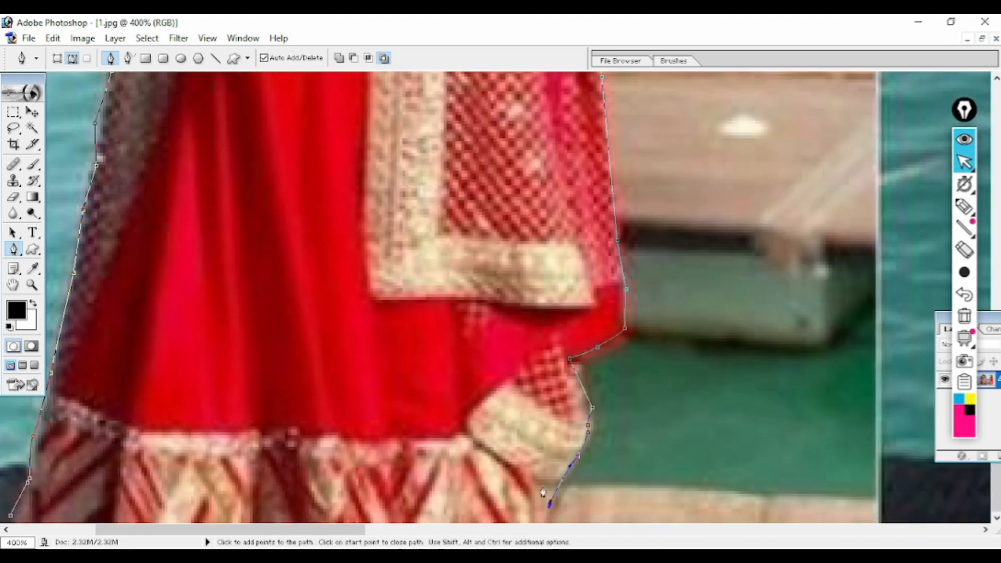
pyautogui.click(544, 530)
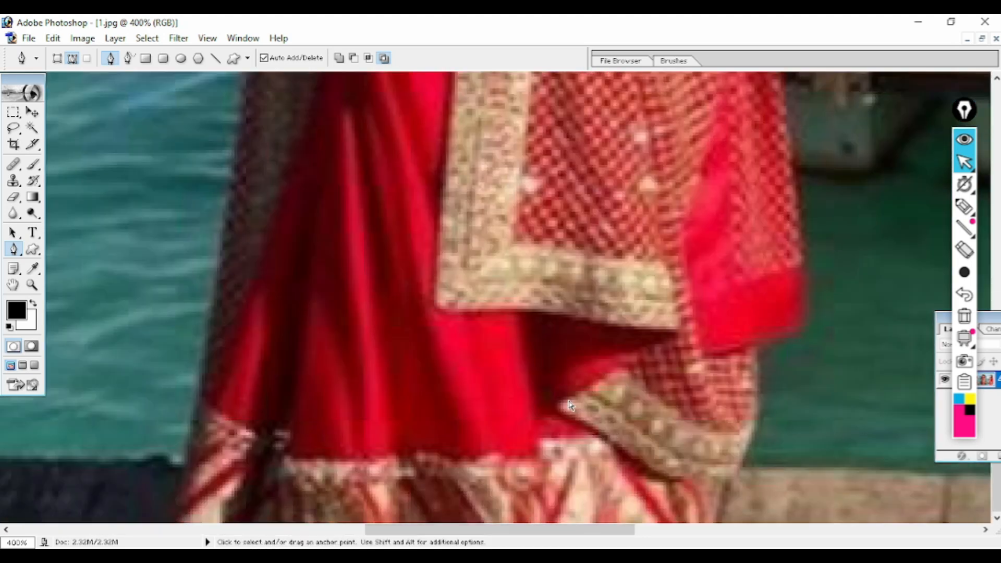
# Zoom out to 200% and bring the open end of the path at the skirt hem back into view
pyautogui.hotkey('ctrl', '+')
pyautogui.hotkey('ctrl', '+')
pyautogui.hotkey('ctrl', '-')
pyautogui.hotkey('ctrl', '-')
pyautogui.hotkey('ctrl', '-')
pyautogui.hotkey('ctrl', '-')
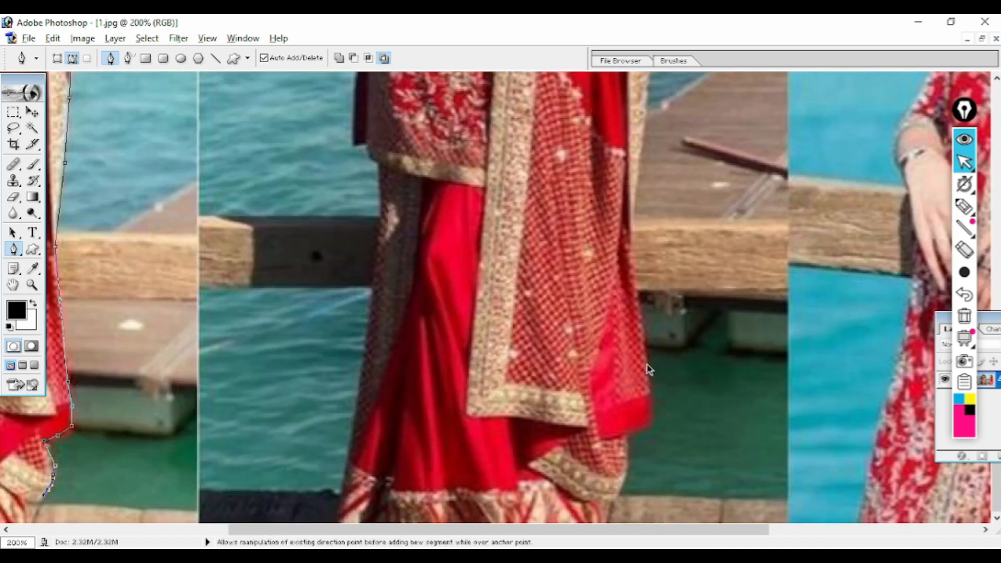
pyautogui.moveTo(291, 230); pyautogui.dragTo(499, 271)
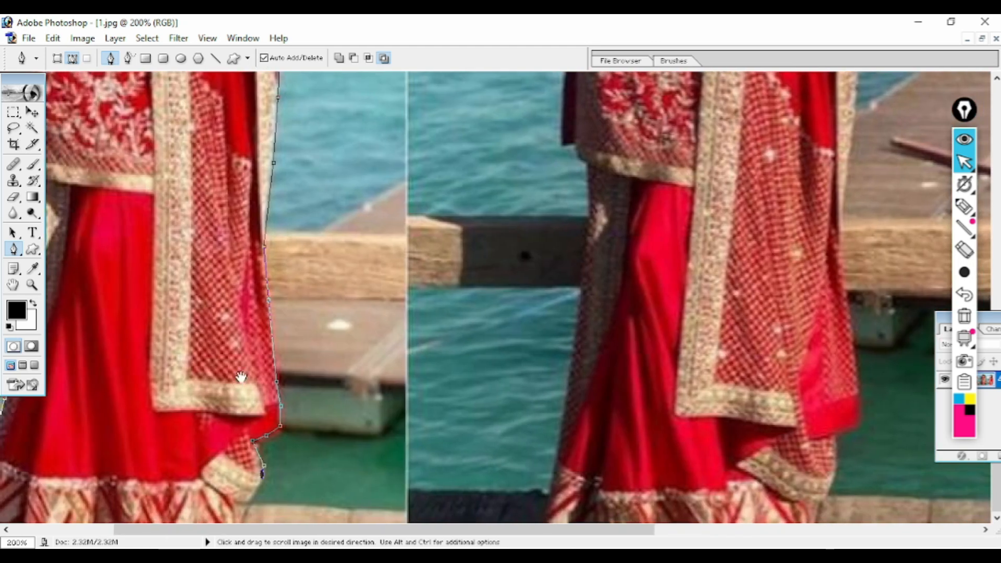
pyautogui.moveTo(241, 377); pyautogui.dragTo(381, 377)
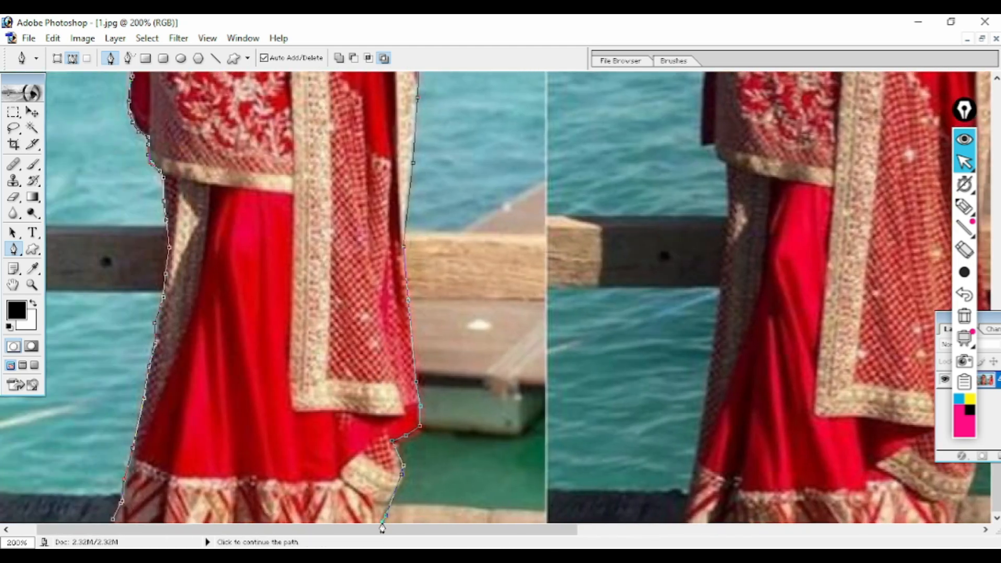
# Convert the path around the left photo's dress into a selection
pyautogui.hotkey('ctrl', 'Return')
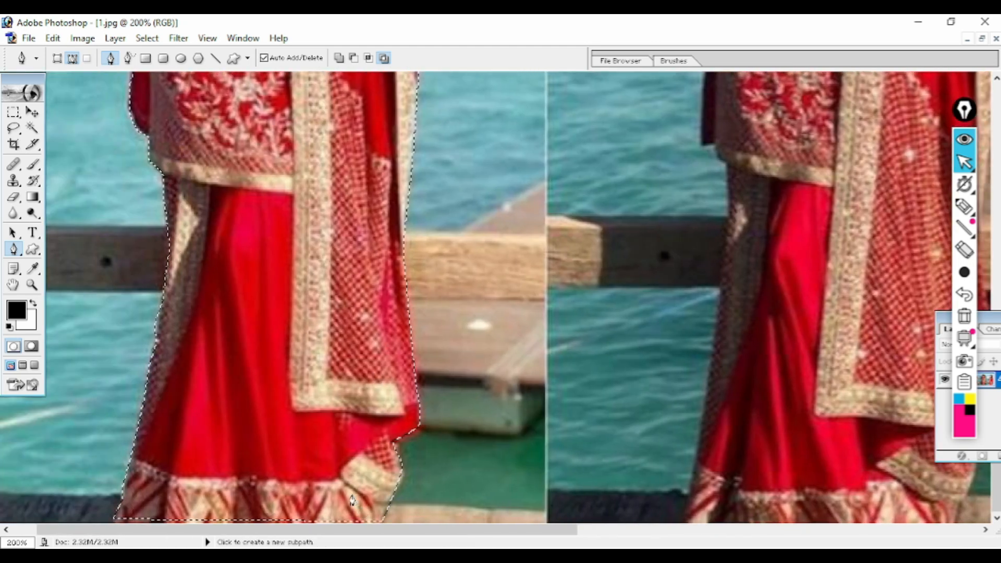
# Start a path at the middle dress's hem and trace the skirt's left edge up to just below the tunic corner
pyautogui.moveTo(474, 220)
pyautogui.mouseDown()
pyautogui.moveTo(407, 400)
pyautogui.moveTo(324, 230)
pyautogui.moveTo(519, 230)
pyautogui.moveTo(485, 230)
pyautogui.mouseUp()
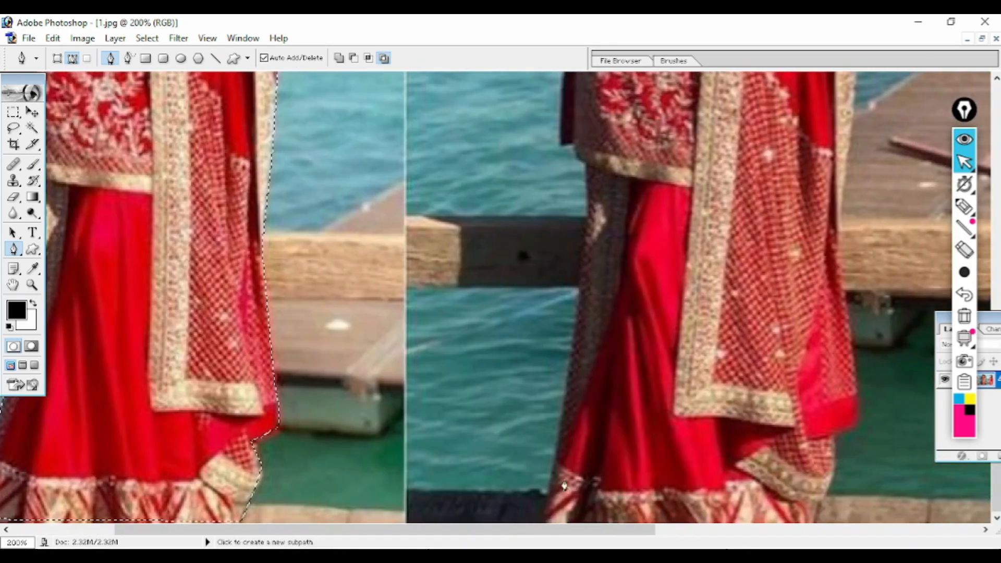
pyautogui.click(543, 520)
pyautogui.click(555, 436)
pyautogui.click(578, 322)
pyautogui.click(582, 248)
pyautogui.click(587, 207)
pyautogui.click(587, 176)
pyautogui.click(581, 159)
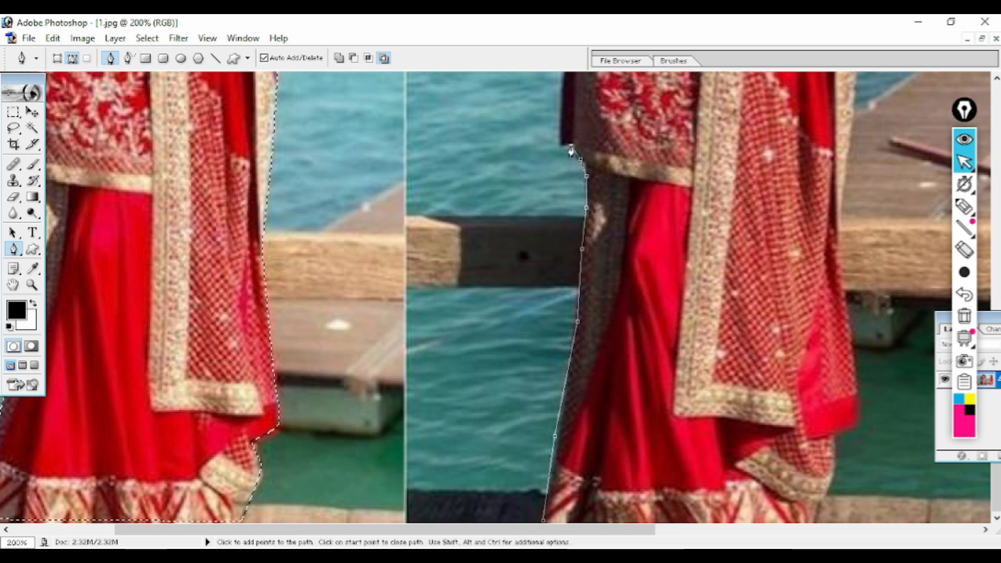
# Continue the path around the tunic's lower left corner, up its left side and around the bent elbow to the lower sleeve
pyautogui.click(562, 143)
pyautogui.moveTo(562, 144); pyautogui.dragTo(560, 263)
pyautogui.click(567, 254)
pyautogui.click(570, 192)
pyautogui.click(582, 137)
pyautogui.moveTo(593, 108); pyautogui.dragTo(575, 238)
pyautogui.click(575, 230)
pyautogui.click(556, 222)
pyautogui.click(540, 192)
pyautogui.click(553, 140)
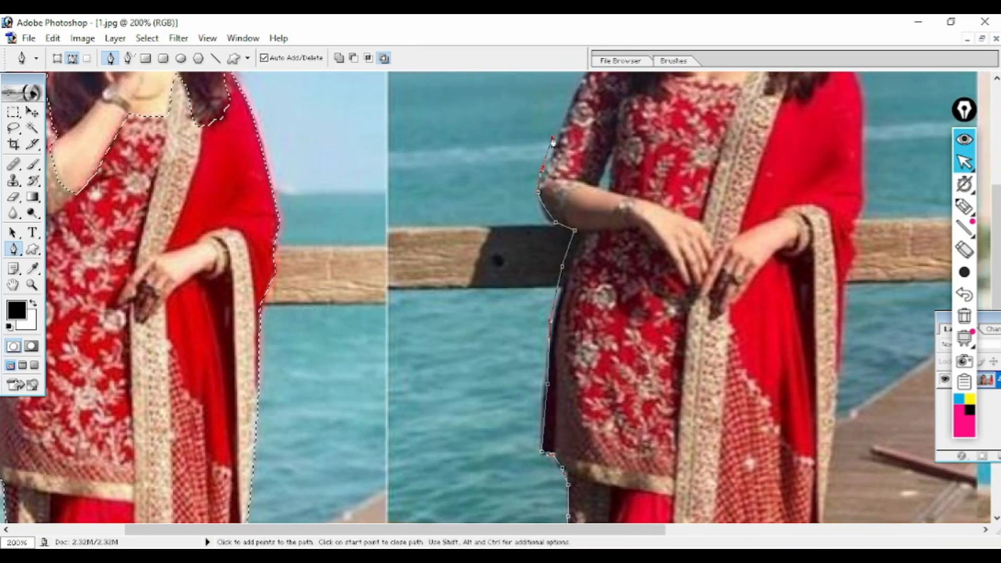
# Trace up the outer sleeve of the middle dress and over the left shoulder to the neck
pyautogui.moveTo(553, 140); pyautogui.dragTo(557, 264)
pyautogui.click(579, 221)
pyautogui.click(597, 181)
pyautogui.click(626, 150)
pyautogui.click(643, 145)
pyautogui.click(662, 150)
pyautogui.click(672, 168)
# Trace along the middle dress's neckline and around the hair tips up to the shawl-covered shoulder
pyautogui.click(683, 205)
pyautogui.click(712, 204)
pyautogui.click(730, 210)
pyautogui.click(765, 181)
pyautogui.click(784, 209)
pyautogui.click(786, 219)
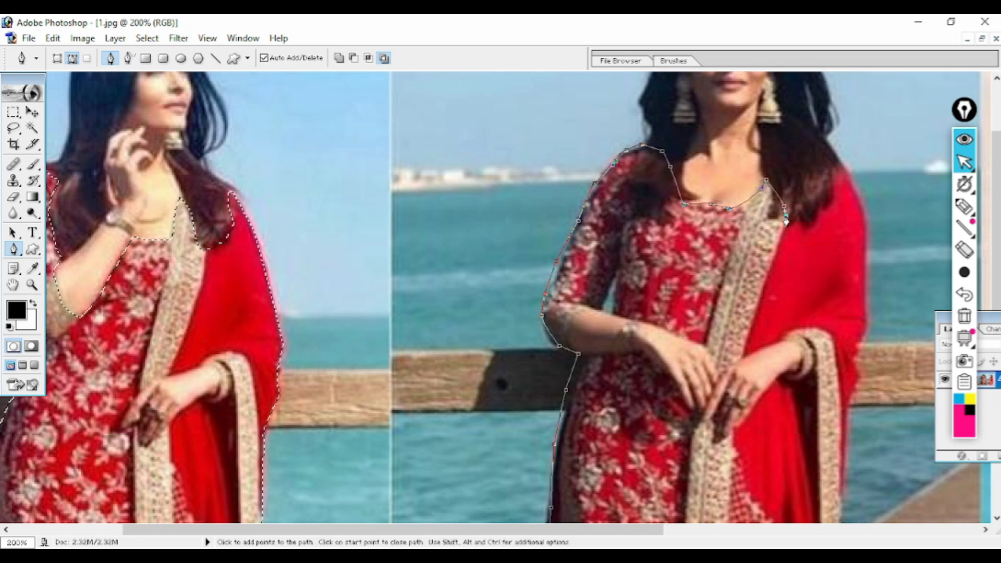
pyautogui.click(823, 203)
pyautogui.click(832, 194)
pyautogui.click(842, 160)
# Trace the middle shawl's outer edge from the shoulder down past the upper wooden railing toward the lower beam
pyautogui.click(862, 215)
pyautogui.click(865, 281)
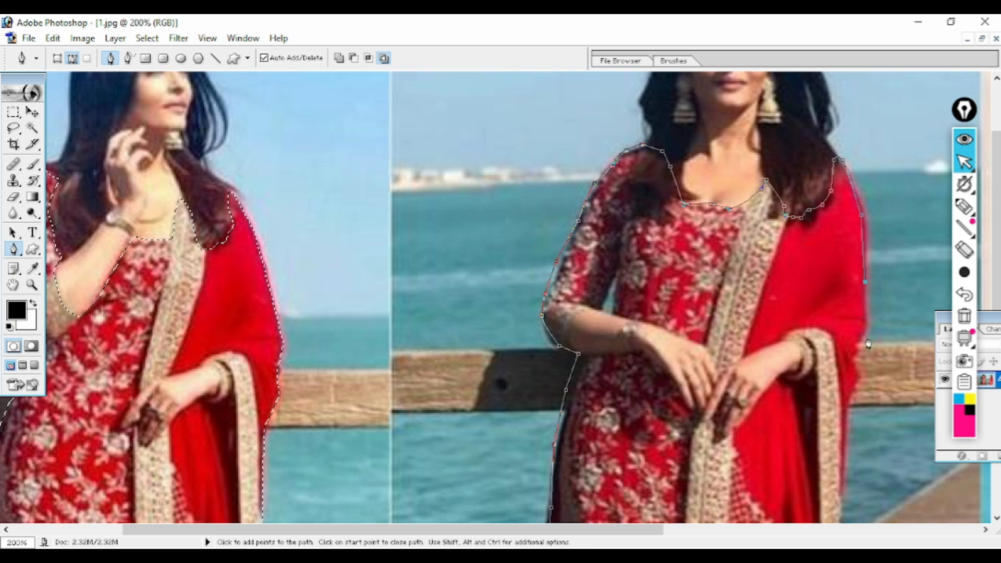
pyautogui.click(857, 369)
pyautogui.click(851, 403)
pyautogui.moveTo(844, 447); pyautogui.dragTo(796, 275)
pyautogui.click(797, 356)
pyautogui.moveTo(781, 483); pyautogui.dragTo(789, 257)
# Continue the path past the lower wooden beam and around the middle shawl's bottom right corner
pyautogui.click(788, 250)
pyautogui.click(785, 289)
pyautogui.click(805, 453)
pyautogui.click(792, 468)
pyautogui.click(782, 468)
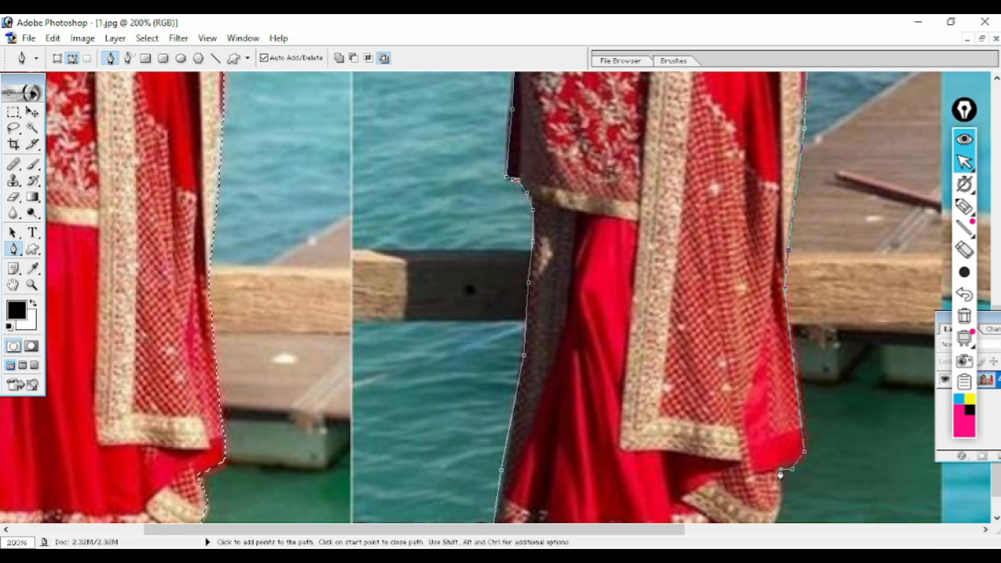
# Finish the middle dress's path down the folded trim to the hem and add the outlined dress to the selection
pyautogui.click(777, 515)
pyautogui.moveTo(776, 445); pyautogui.dragTo(772, 413)
pyautogui.click(759, 530)
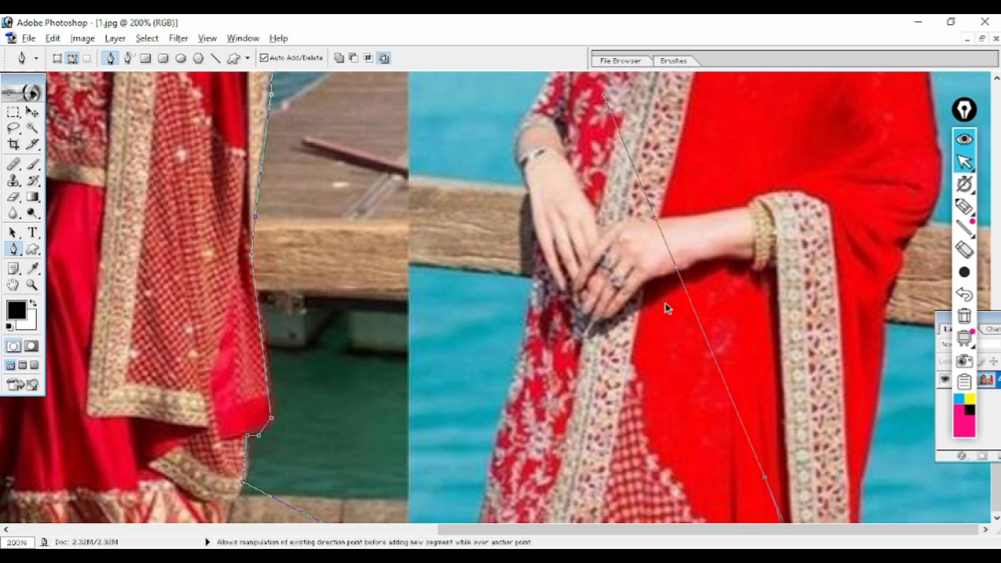
pyautogui.hotkey('ctrl', '-')
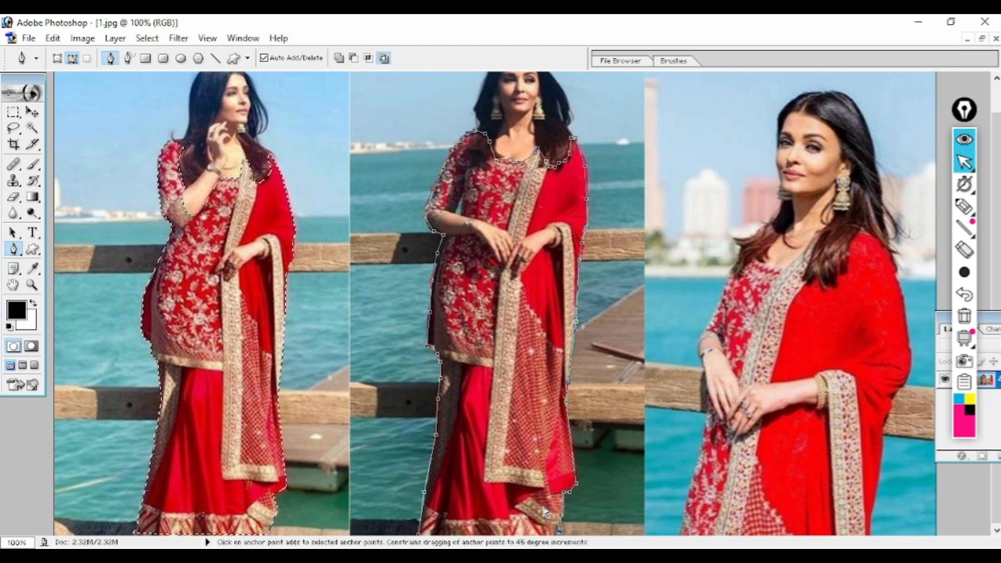
# Outline the right photo's dress from the lower sleeve up over the shoulder, along the neckline and around the hair tips
pyautogui.click(707, 331)
pyautogui.moveTo(719, 304); pyautogui.dragTo(726, 294)
pyautogui.moveTo(744, 259); pyautogui.dragTo(820, 231)
pyautogui.moveTo(805, 284); pyautogui.dragTo(811, 287)
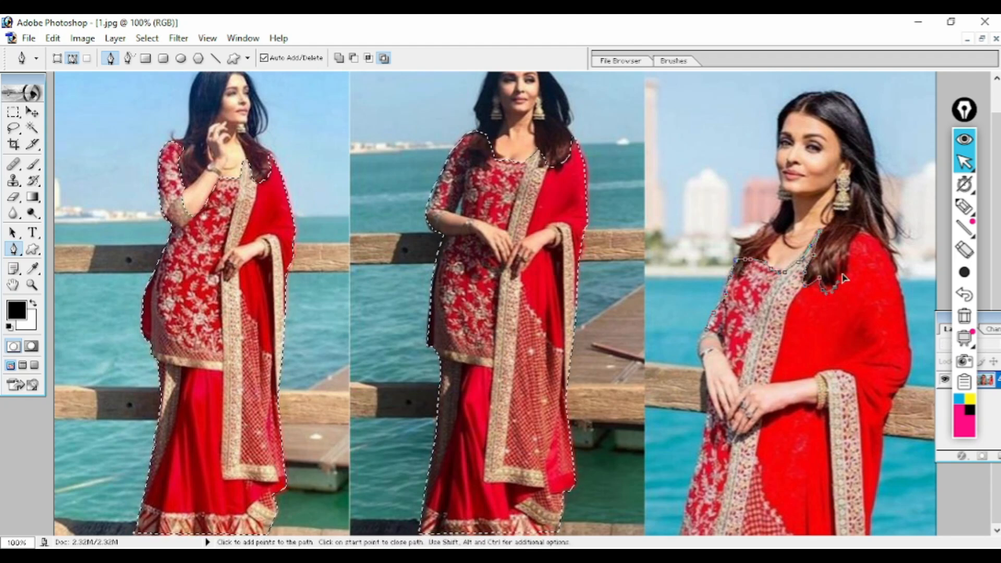
# Trace the right photo's shawl along its outer edge from the shoulder down to the image's lower edge
pyautogui.moveTo(894, 269); pyautogui.dragTo(897, 284)
pyautogui.moveTo(910, 339); pyautogui.dragTo(910, 364)
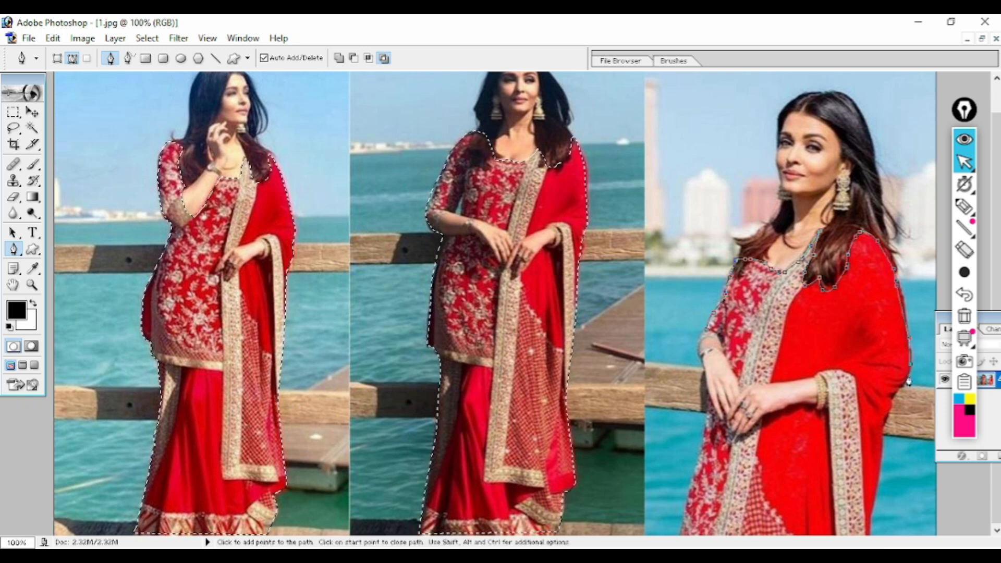
pyautogui.click(892, 399)
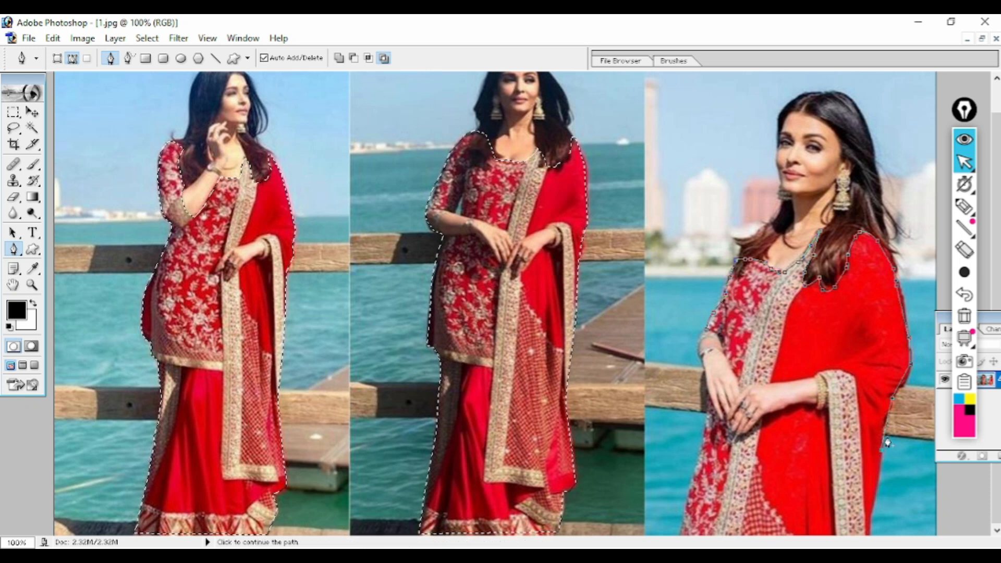
pyautogui.click(871, 520)
# Complete the right dress's outline along the image's lower edge and add it to the selection of the other dresses
pyautogui.press('space')
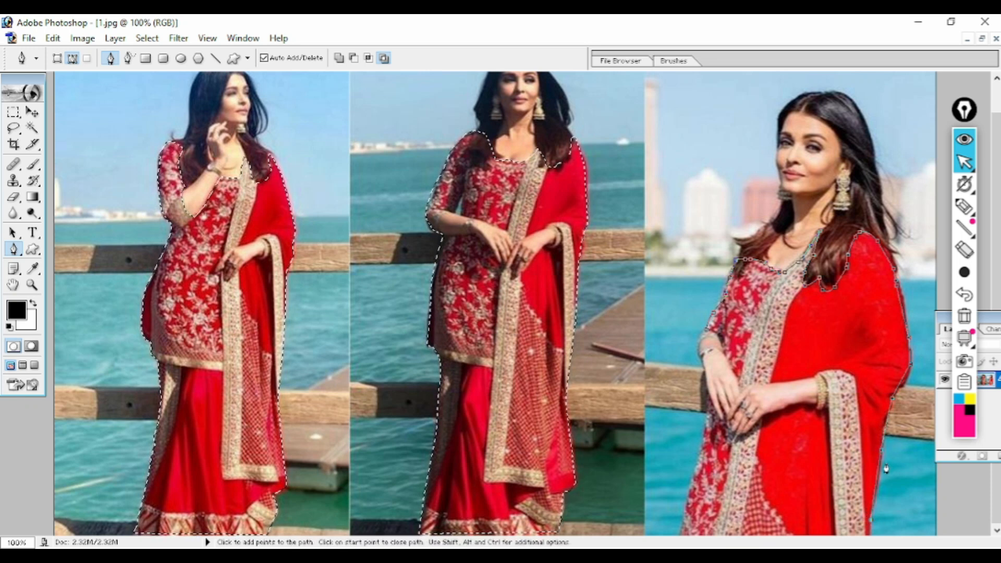
pyautogui.press('space')
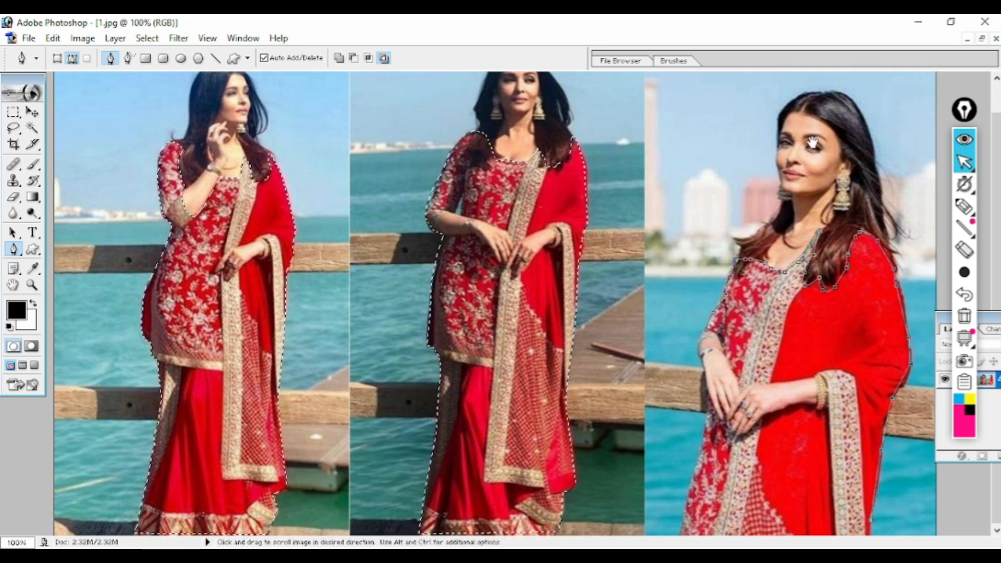
pyautogui.hotkey('ctrl', '-')
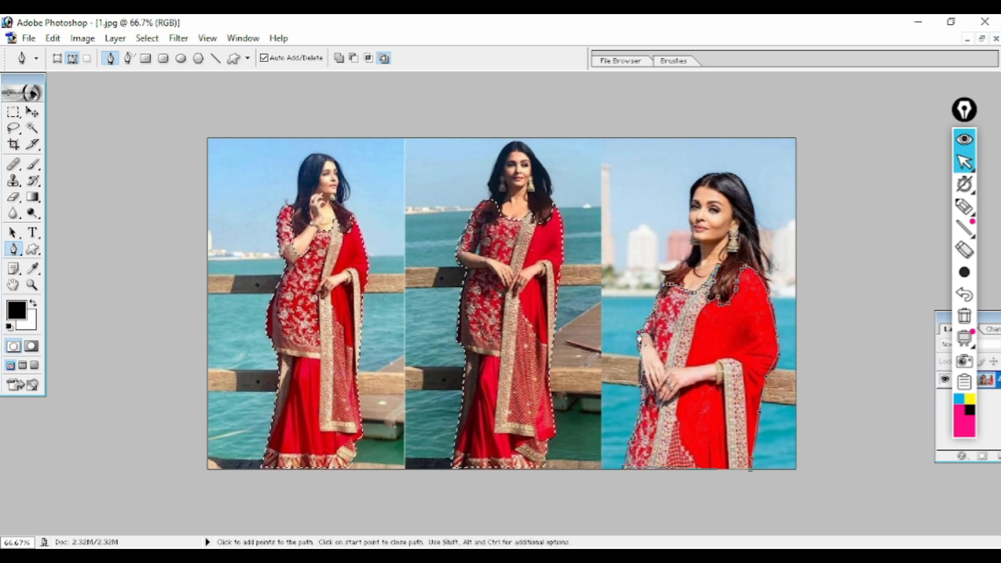
pyautogui.hotkey('ctrl', 'Return')
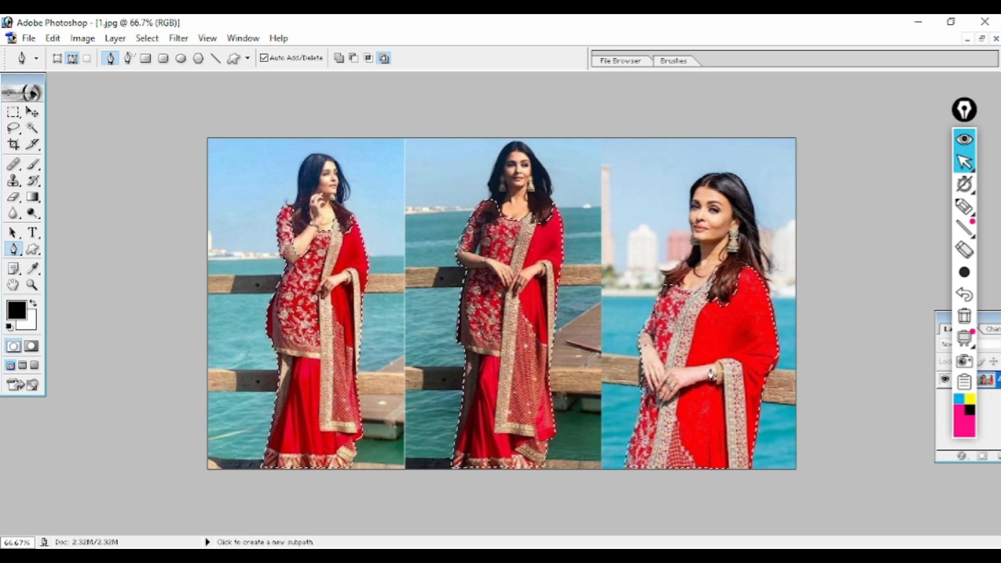
# Feather the selection of all three dresses by 3 pixels
pyautogui.hotkey('ctrl', 'alt', 'd')
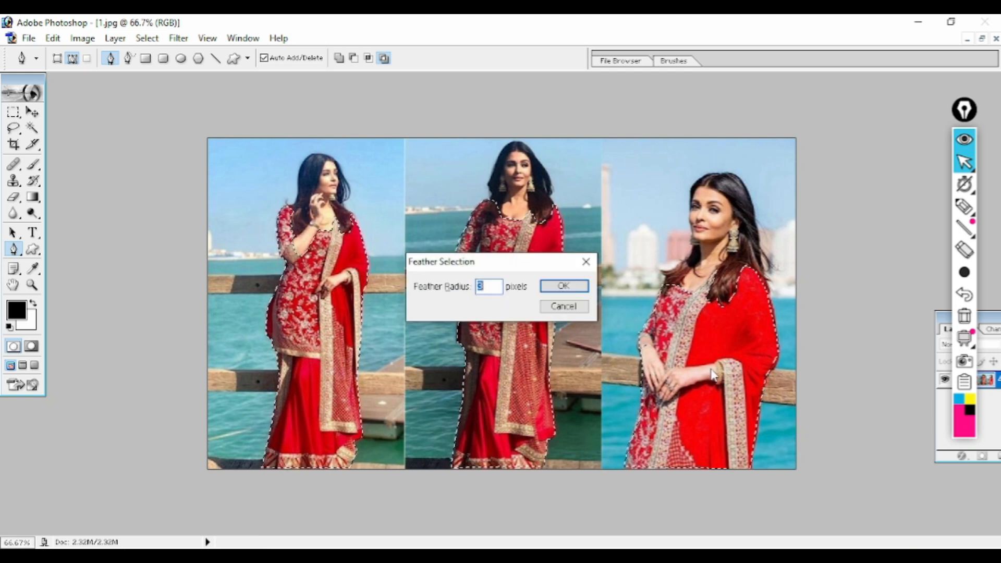
pyautogui.press('Return')
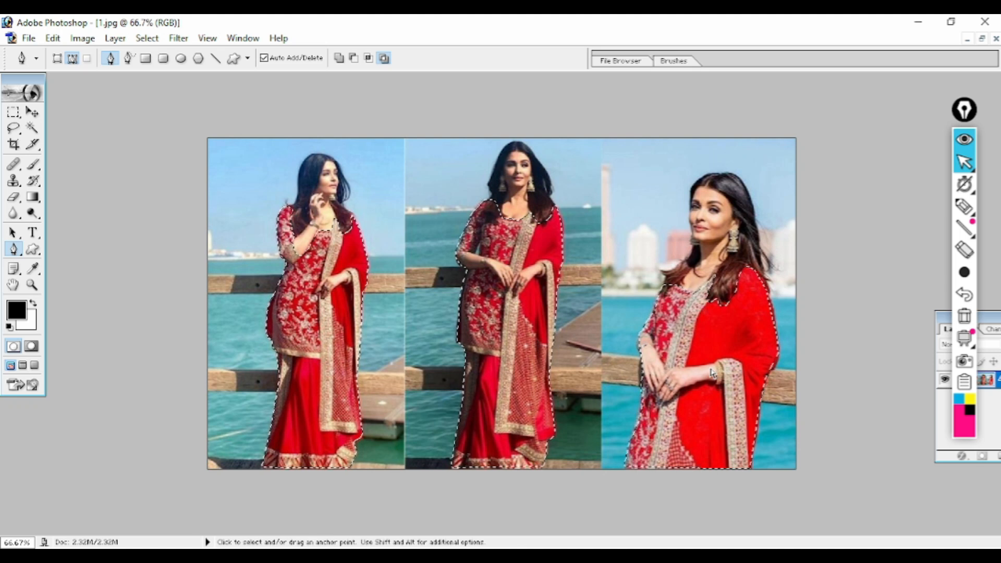
# Recolour the selected dresses with Hue/Saturation, setting Hue to +42 and Saturation to +7
pyautogui.hotkey('ctrl', 'u')
pyautogui.moveTo(790, 165); pyautogui.dragTo(794, 218)
pyautogui.moveTo(816, 166); pyautogui.dragTo(821, 170)
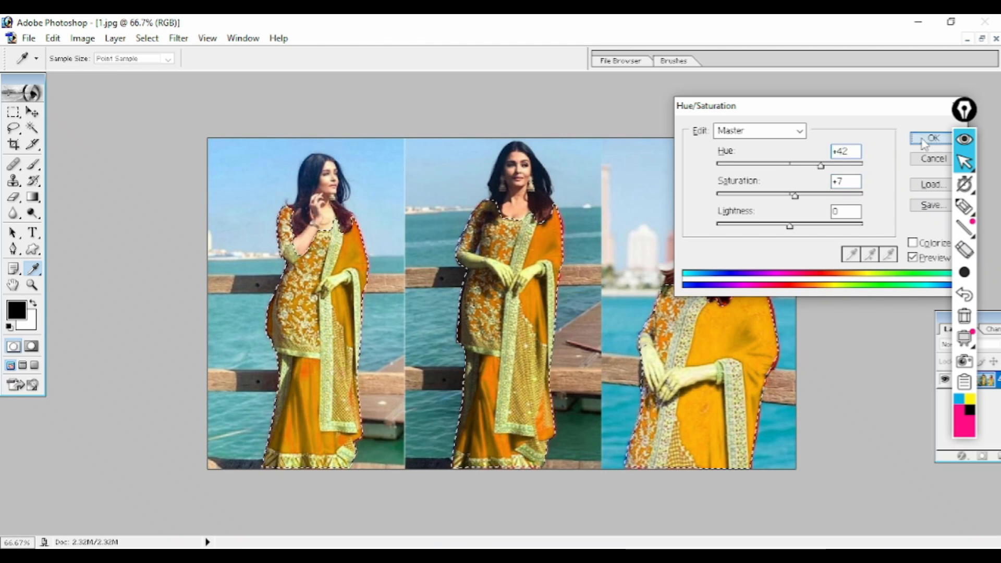
pyautogui.click(932, 138)
# Adjust the selected dresses' midtones with Color Balance, setting the colour levels to +85, +94 and -42
pyautogui.hotkey('ctrl', 'b')
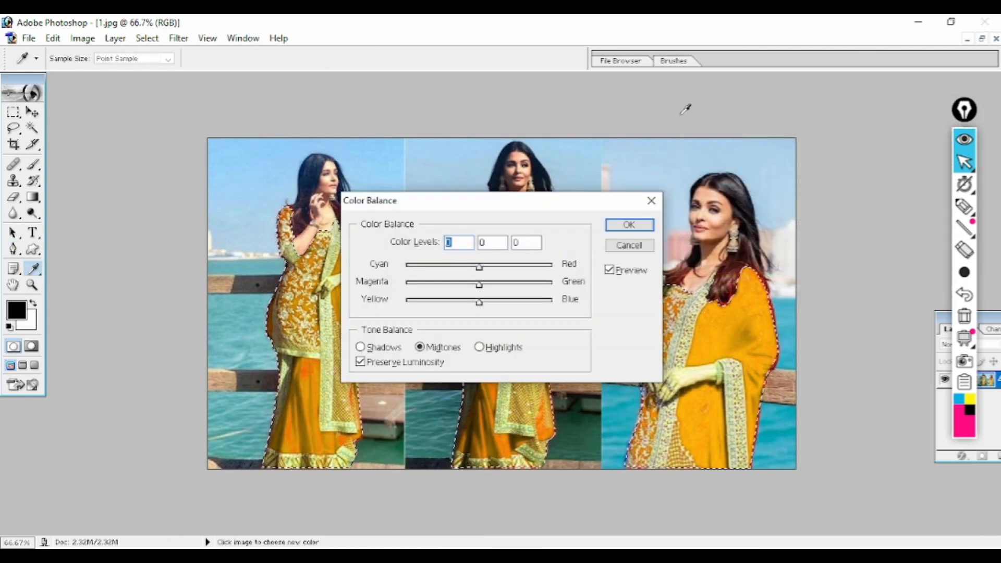
pyautogui.moveTo(550, 207); pyautogui.dragTo(847, 77)
pyautogui.moveTo(776, 137); pyautogui.dragTo(833, 138)
pyautogui.moveTo(777, 153)
pyautogui.mouseDown()
pyautogui.moveTo(819, 152)
pyautogui.moveTo(762, 153)
pyautogui.mouseUp()
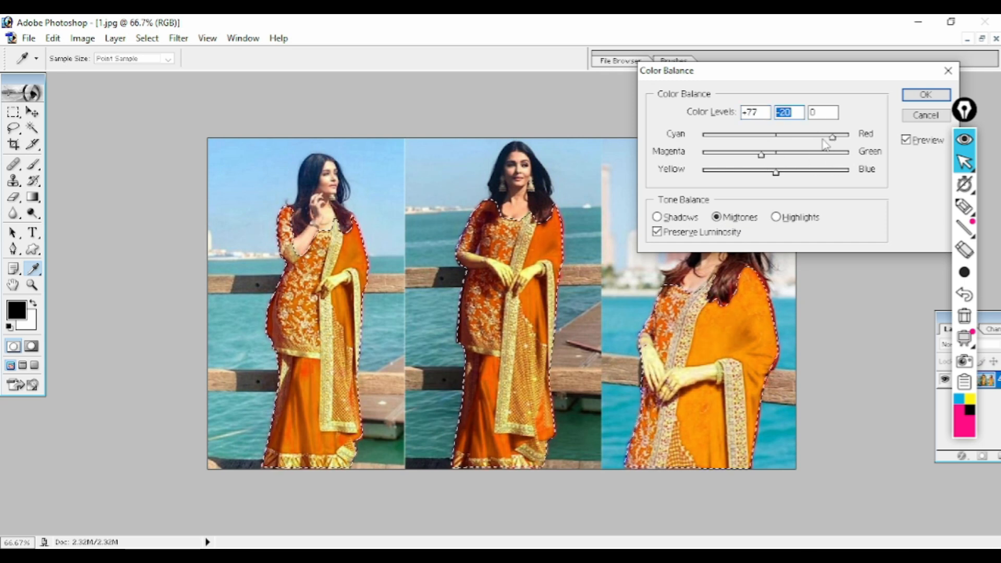
pyautogui.moveTo(830, 175); pyautogui.dragTo(827, 174)
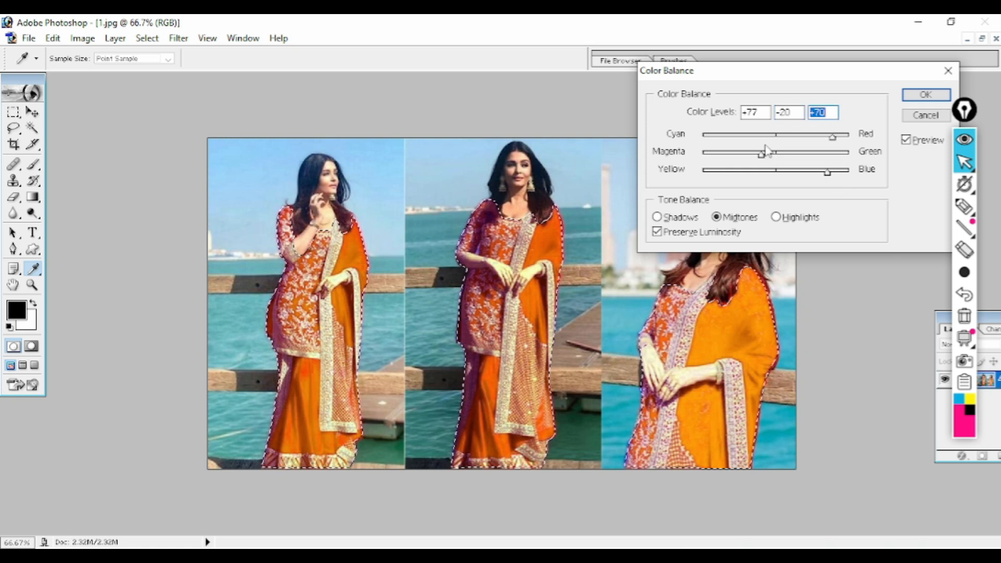
pyautogui.moveTo(734, 154); pyautogui.dragTo(838, 136)
pyautogui.moveTo(827, 174); pyautogui.dragTo(748, 180)
pyautogui.moveTo(838, 154); pyautogui.dragTo(846, 155)
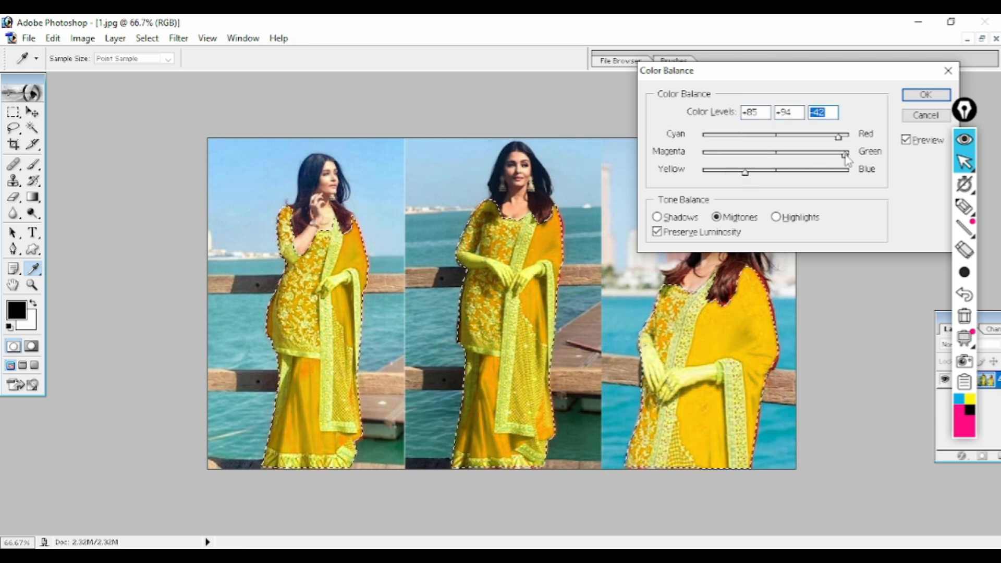
pyautogui.click(927, 95)
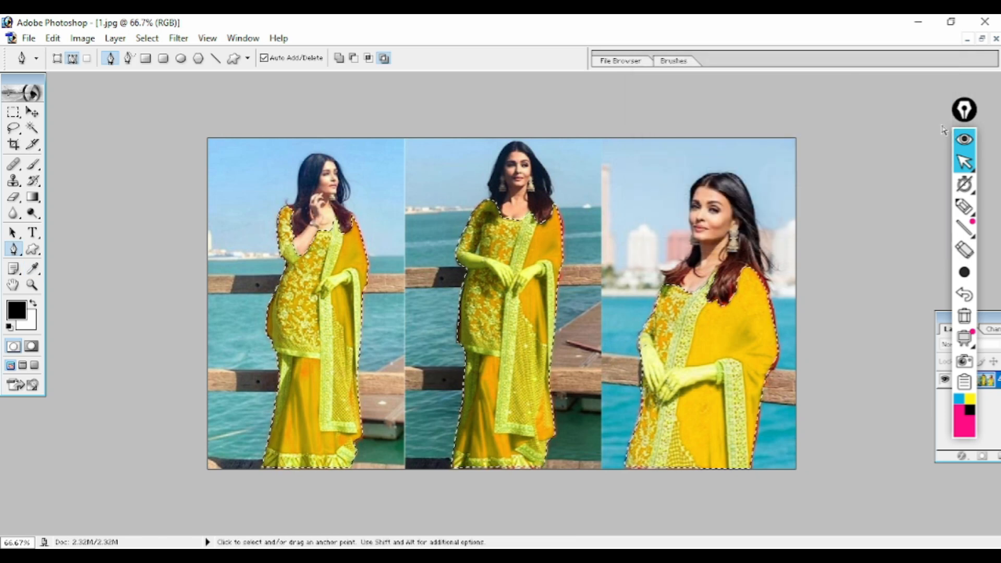
# Save the recoloured image 1.jpg with the default save options
pyautogui.hotkey('ctrl', 's')
pyautogui.press('Return')
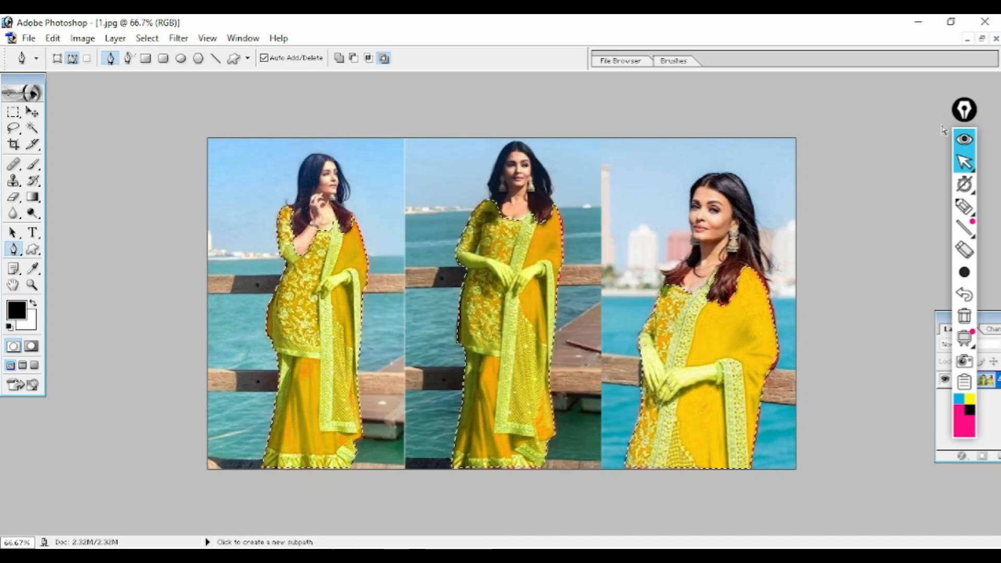